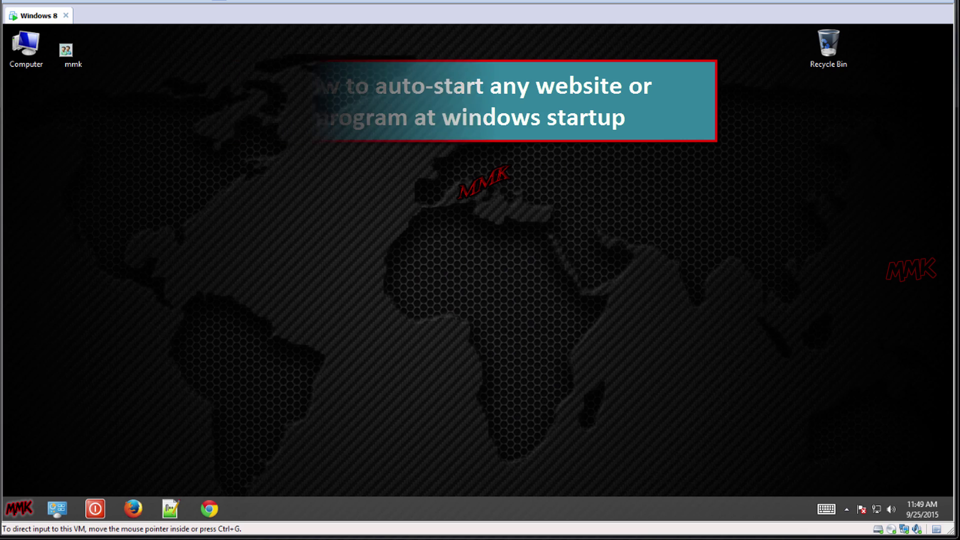
- Create a new text document on the desktop with its default name and open it for editing
{"action": "left_click", "coordinate": [390, 145]}
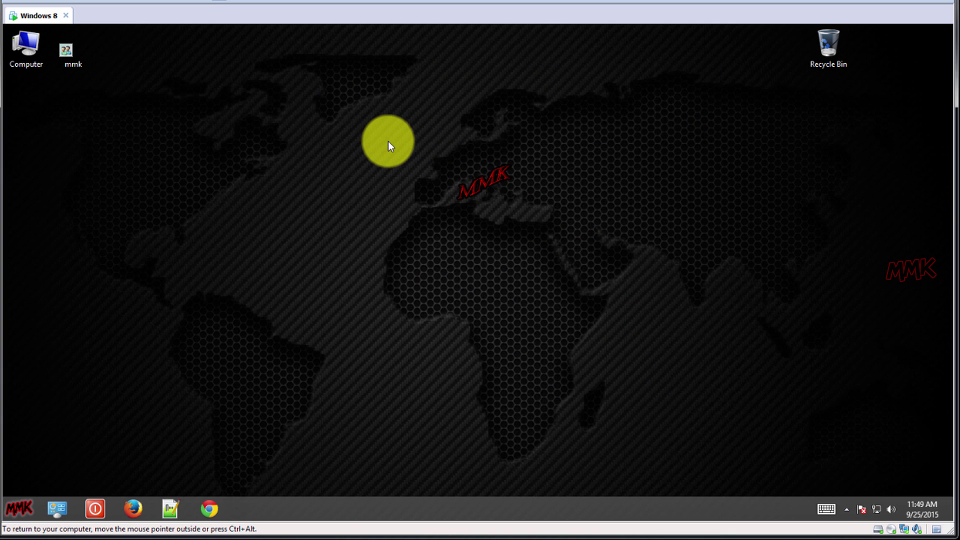
{"action": "right_click", "coordinate": [389, 143]}
{"action": "mouse_move", "coordinate": [373, 225]}
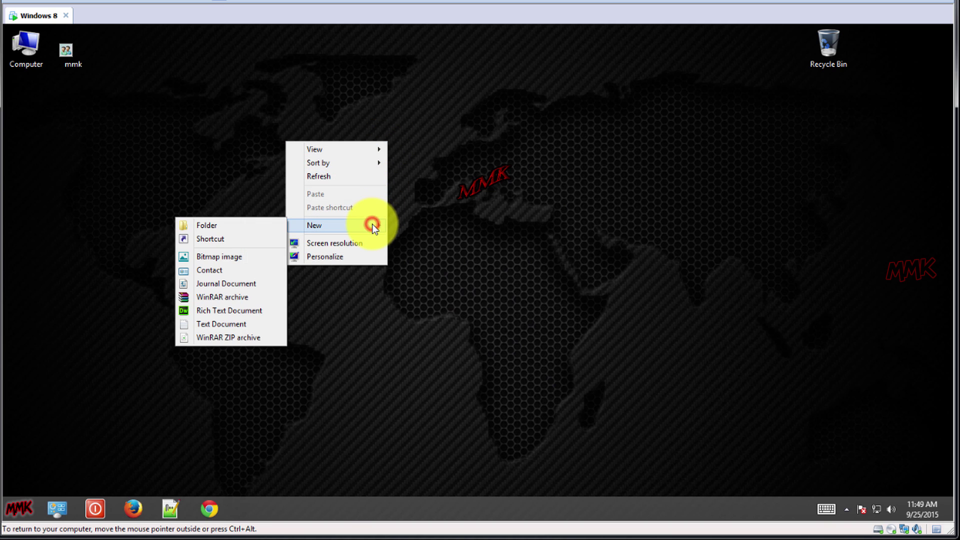
{"action": "left_click", "coordinate": [238, 322]}
{"action": "key", "text": "Return"}
{"action": "double_click", "coordinate": [402, 172]}
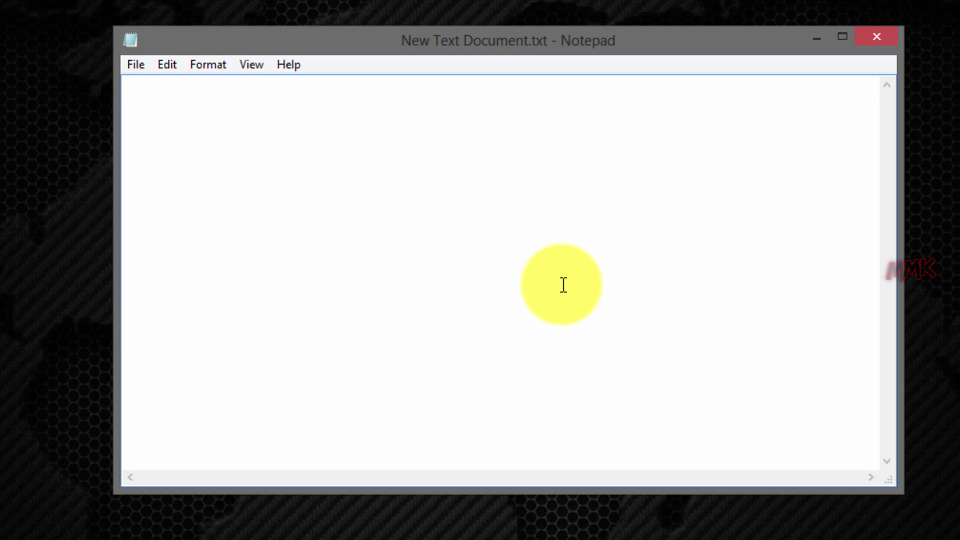
{"action": "type", "text": "@echo off"}
{"action": "key", "text": "Return"}
{"action": "type", "text": "start "}
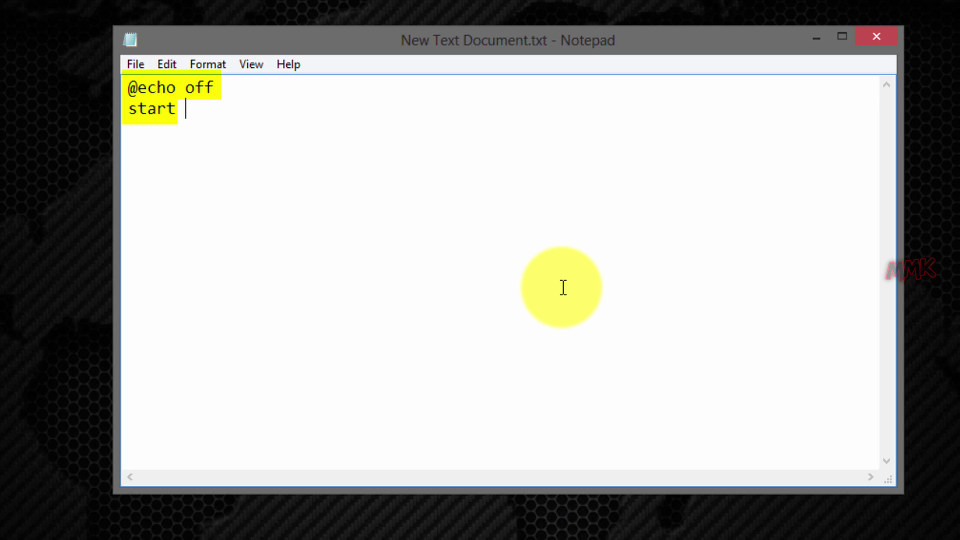
{"action": "type", "text": "firefox"}
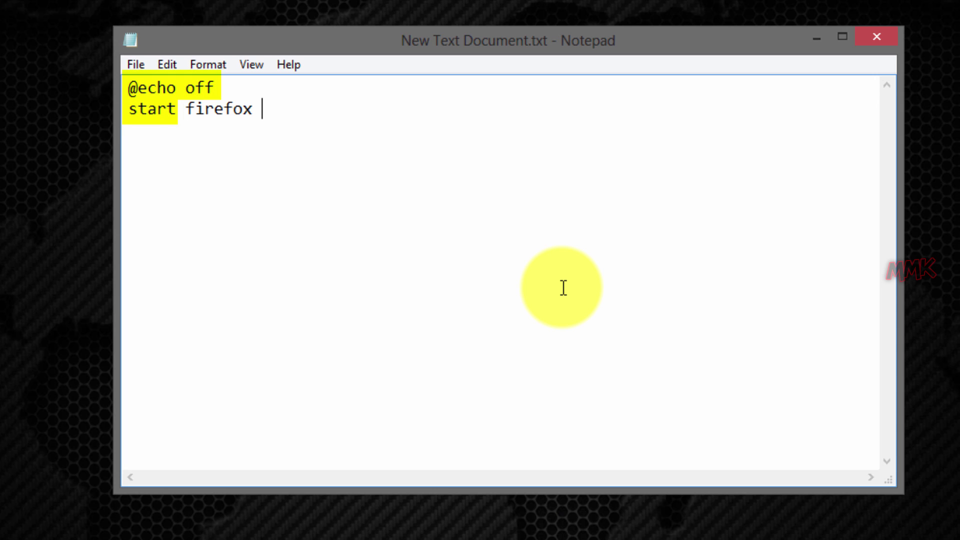
{"action": "type", "text": " \"facebook.com"}
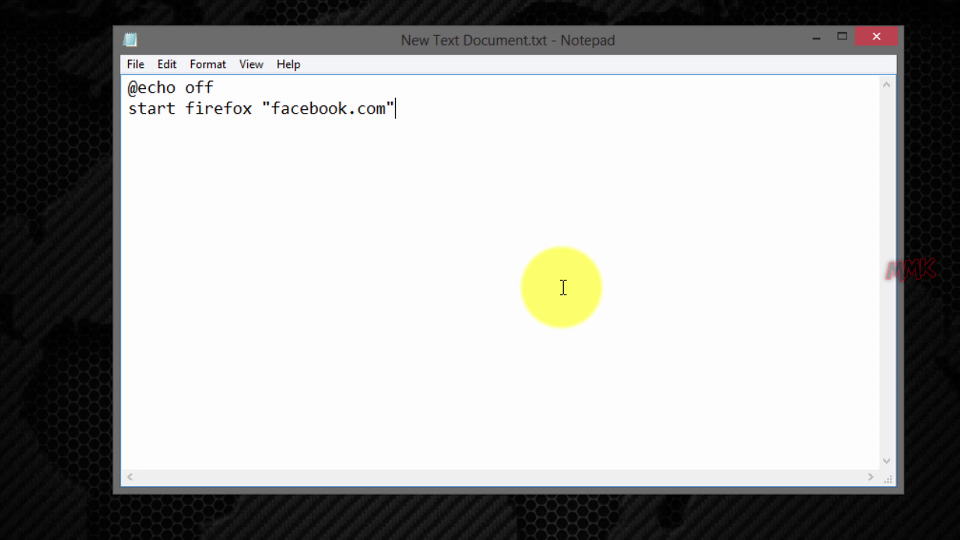
{"action": "type", "text": "\" \"yahoo.com\" twitter.com"}
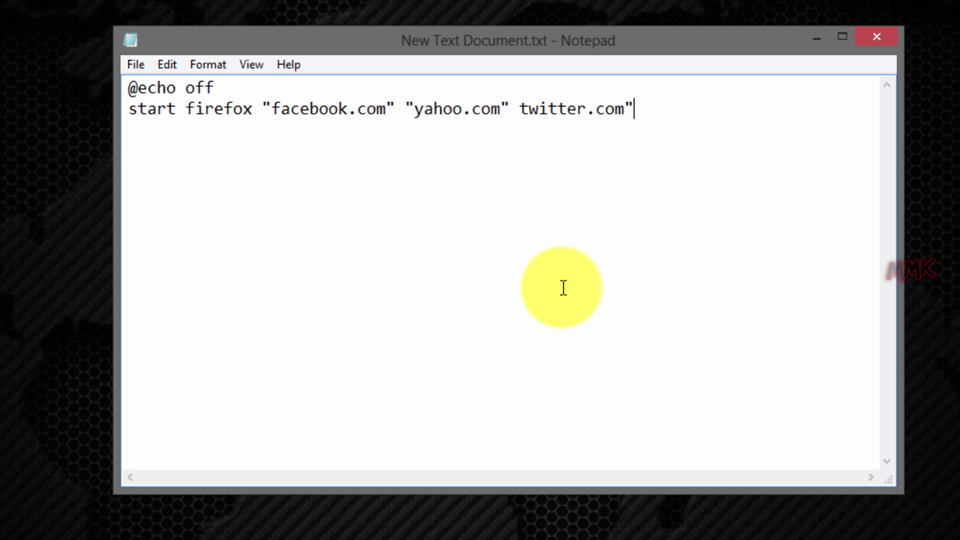
- Duplicate both script lines below a blank line and set the browser in the copy to chrome
{"action": "key", "text": "ctrl+a"}
{"action": "key", "text": "super+c"}
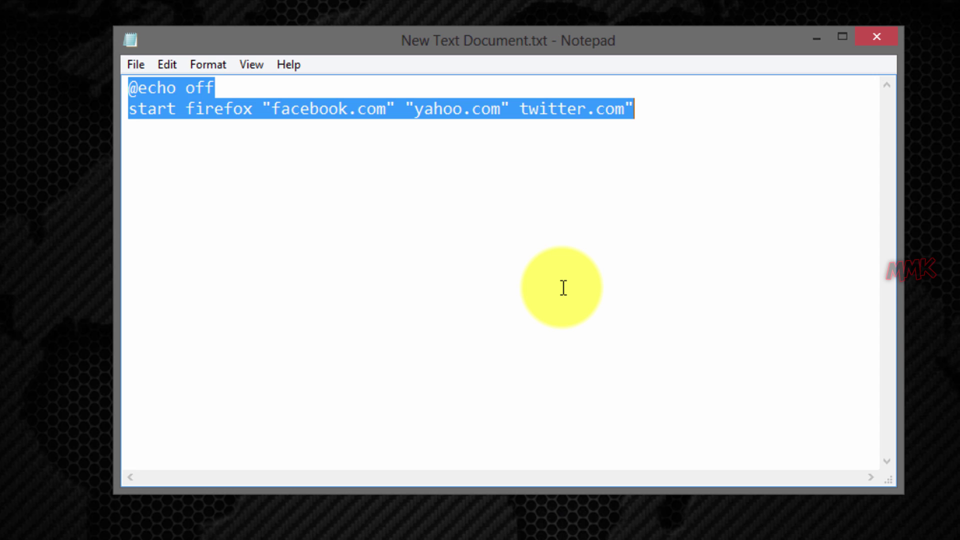
{"action": "left_click", "coordinate": [672, 107]}
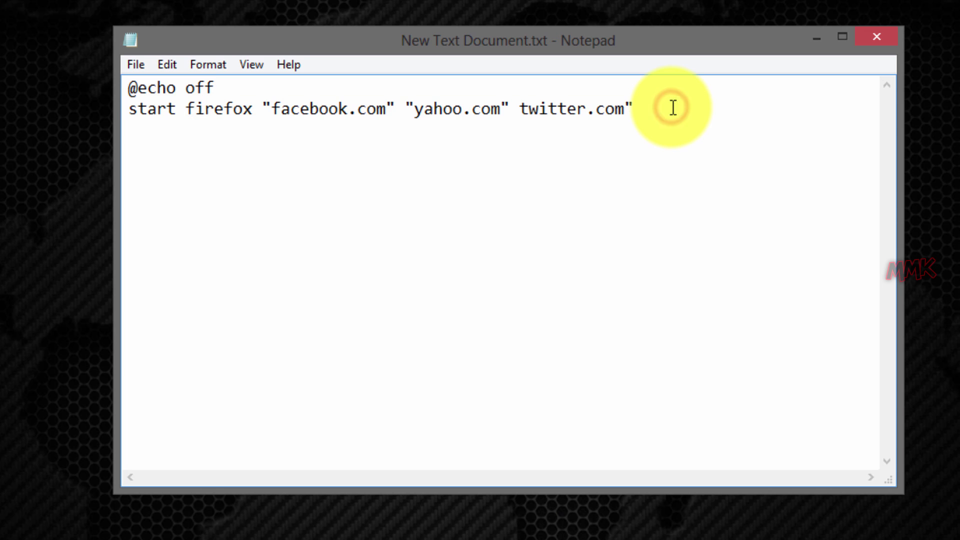
{"action": "key", "text": "Return"}
{"action": "key", "text": "Return"}
{"action": "right_click", "coordinate": [371, 206]}
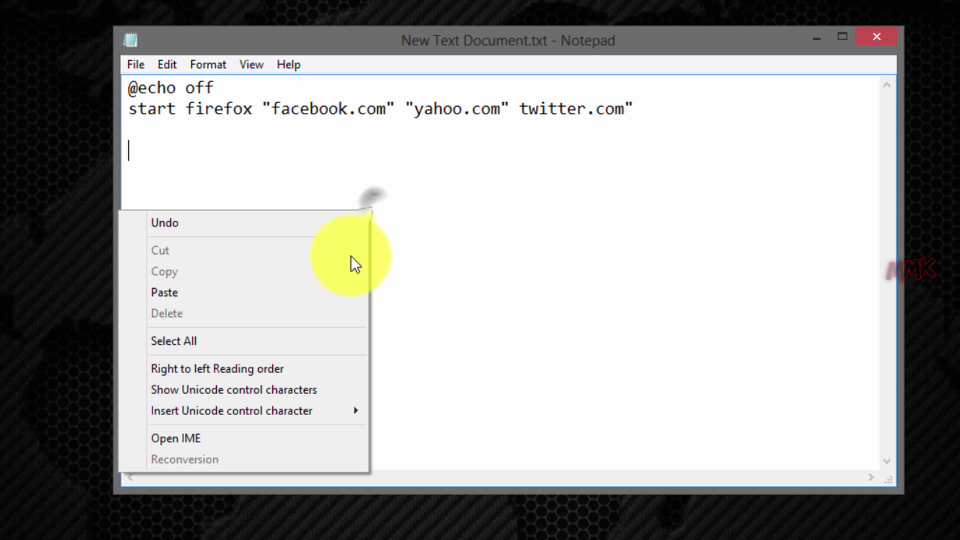
{"action": "left_click", "coordinate": [240, 293]}
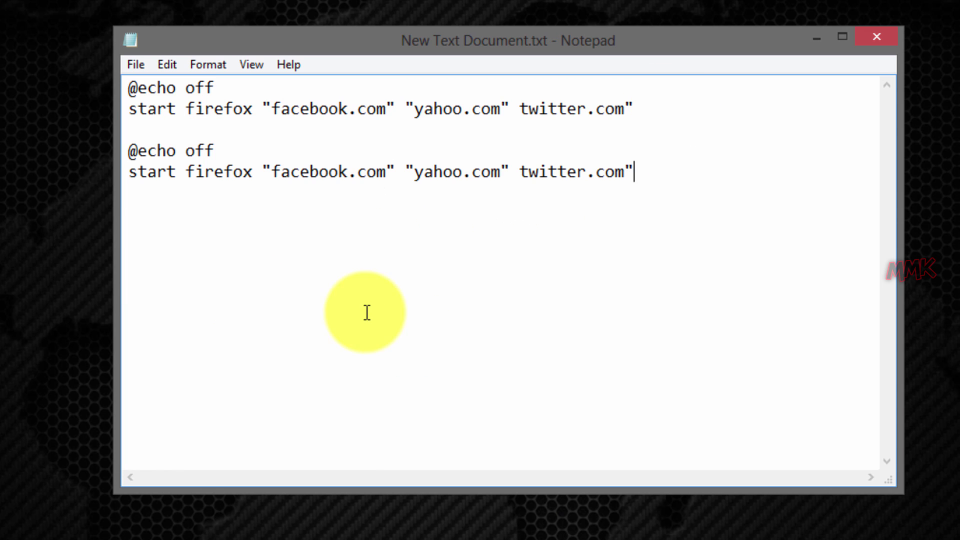
{"action": "left_click_drag", "start_coordinate": [253, 173], "coordinate": [185, 172]}
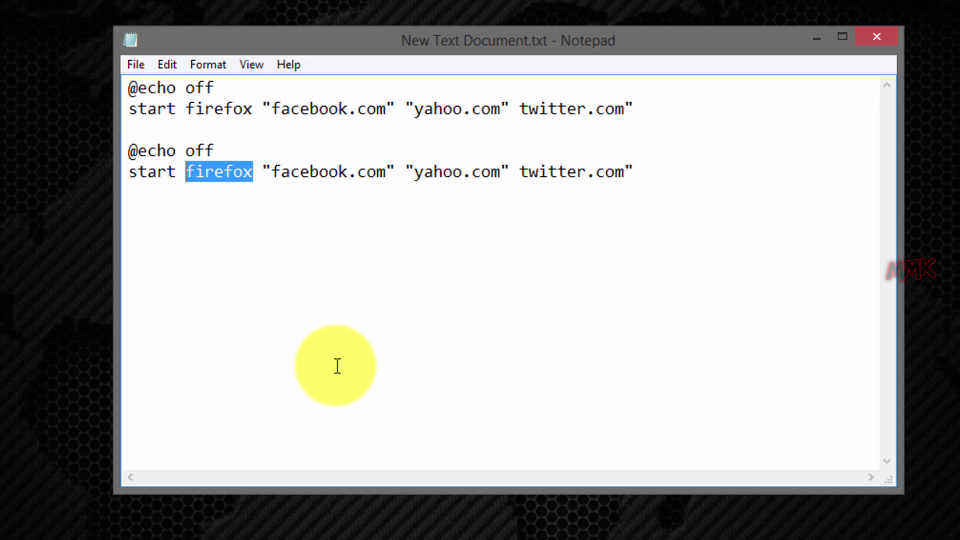
{"action": "type", "text": "chrome"}
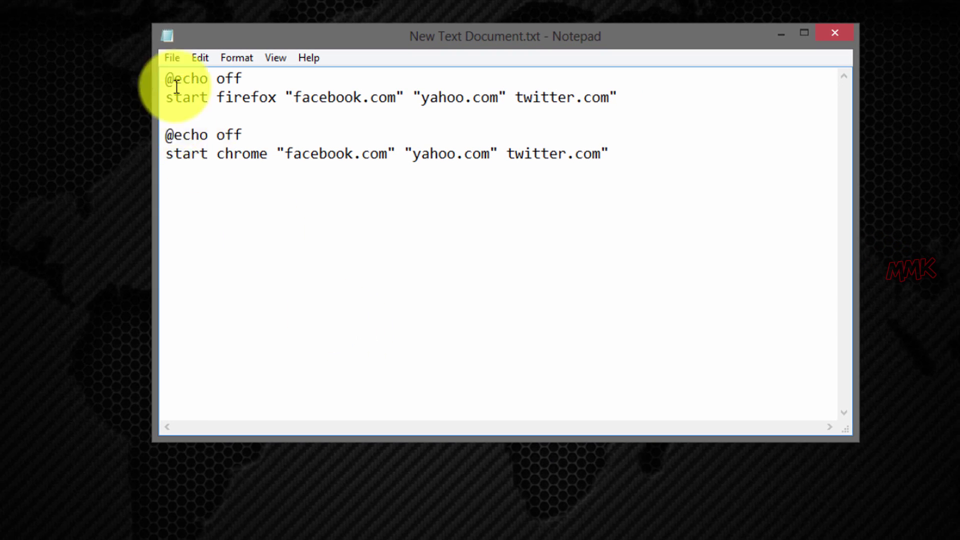
- Save the script to the desktop as any.bat with the All Files type, and close Notepad
{"action": "left_click", "coordinate": [171, 59]}
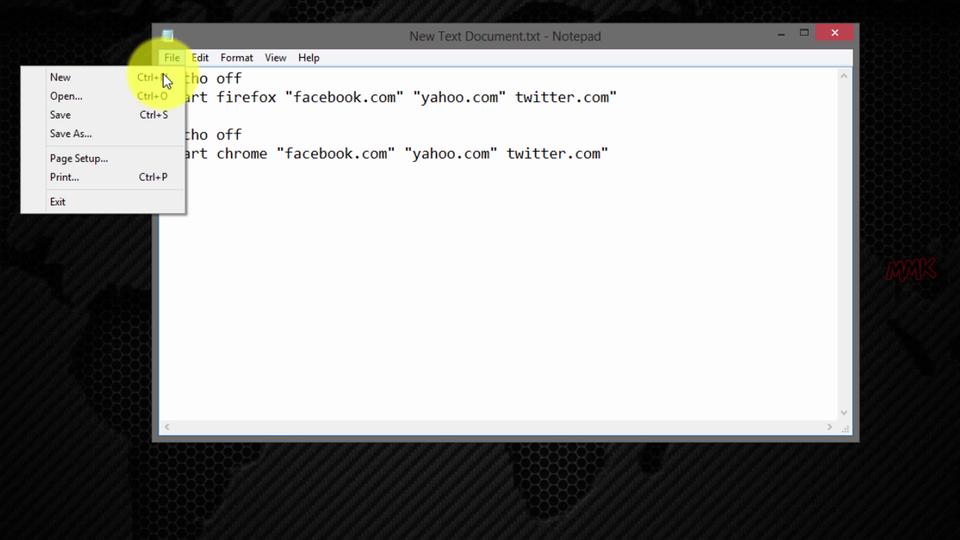
{"action": "left_click", "coordinate": [138, 134]}
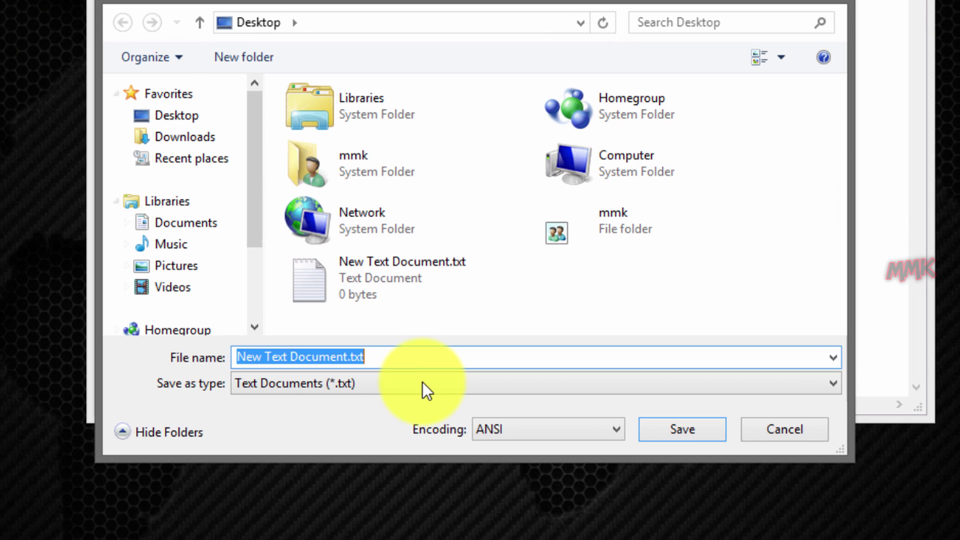
{"action": "left_click", "coordinate": [427, 396]}
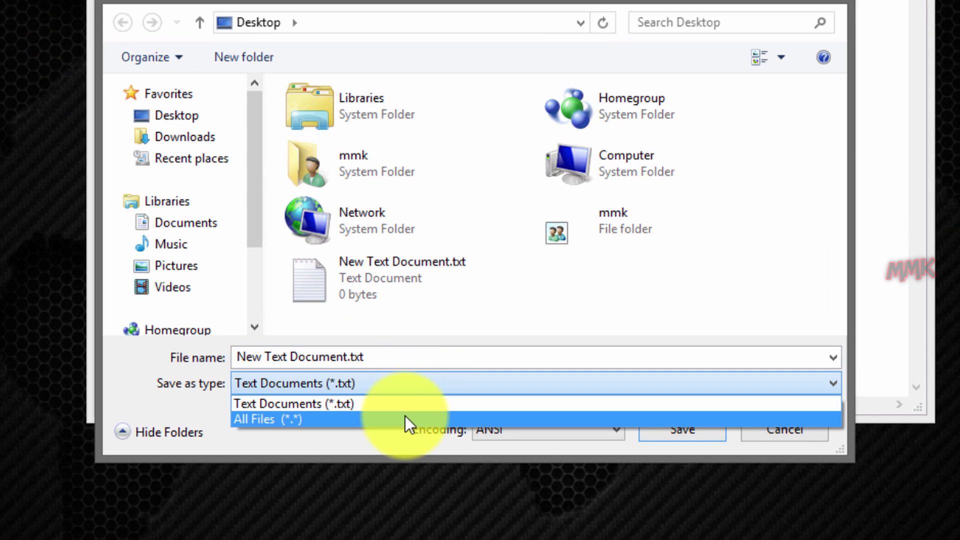
{"action": "left_click", "coordinate": [405, 416]}
{"action": "double_click", "coordinate": [386, 353]}
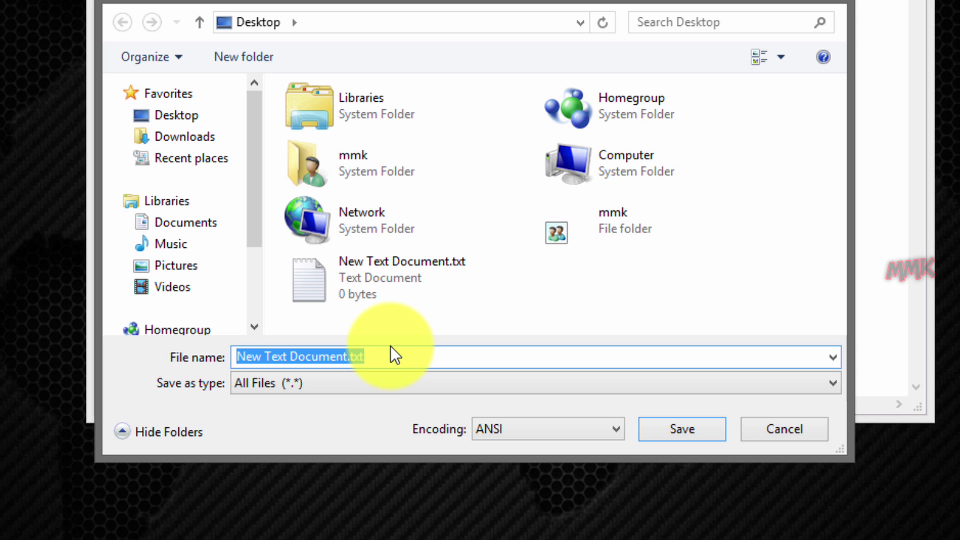
{"action": "type", "text": "any"}
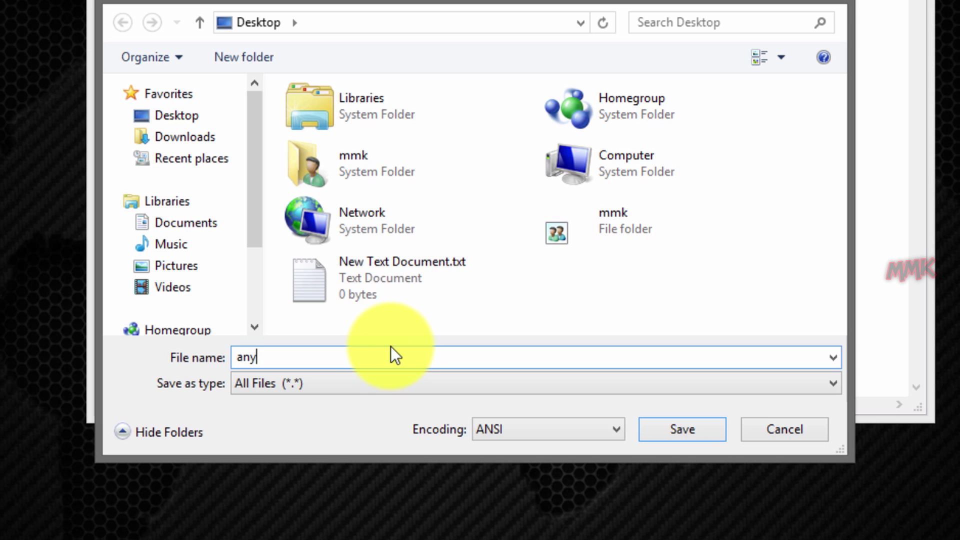
{"action": "type", "text": ".bat"}
{"action": "left_click", "coordinate": [690, 432]}
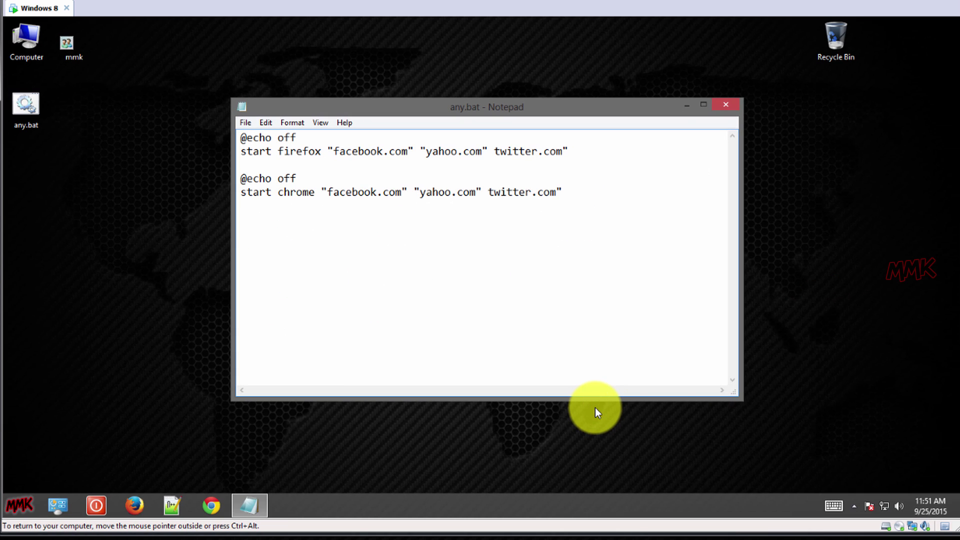
{"action": "left_click", "coordinate": [731, 106]}
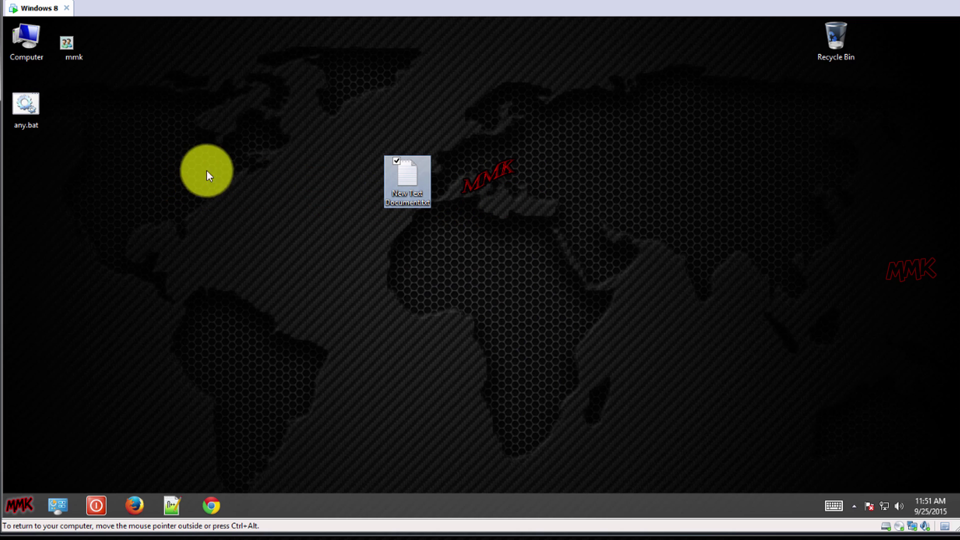
- Run any.bat from the desktop, check the Yahoo and Twitter tabs in Chrome, and close the Chrome window
{"action": "left_click", "coordinate": [95, 165]}
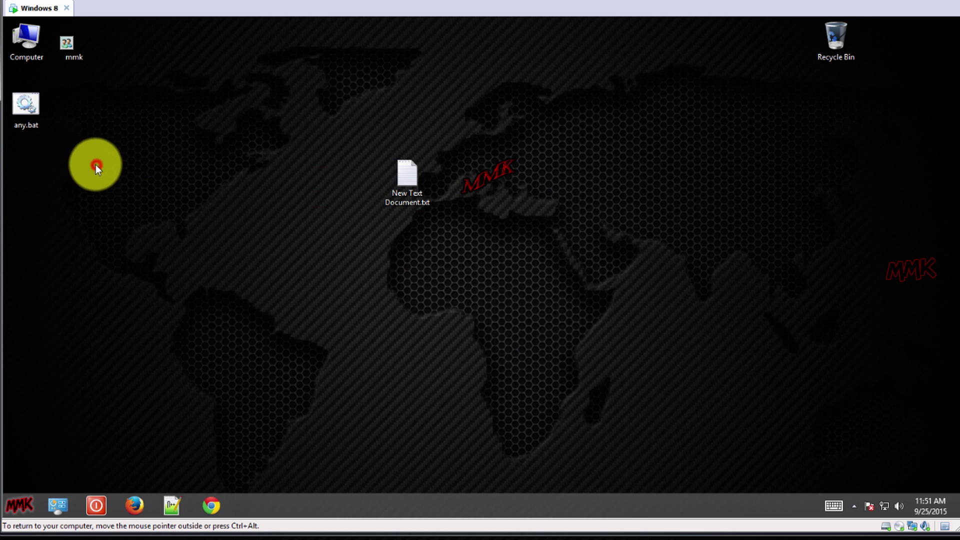
{"action": "double_click", "coordinate": [22, 116]}
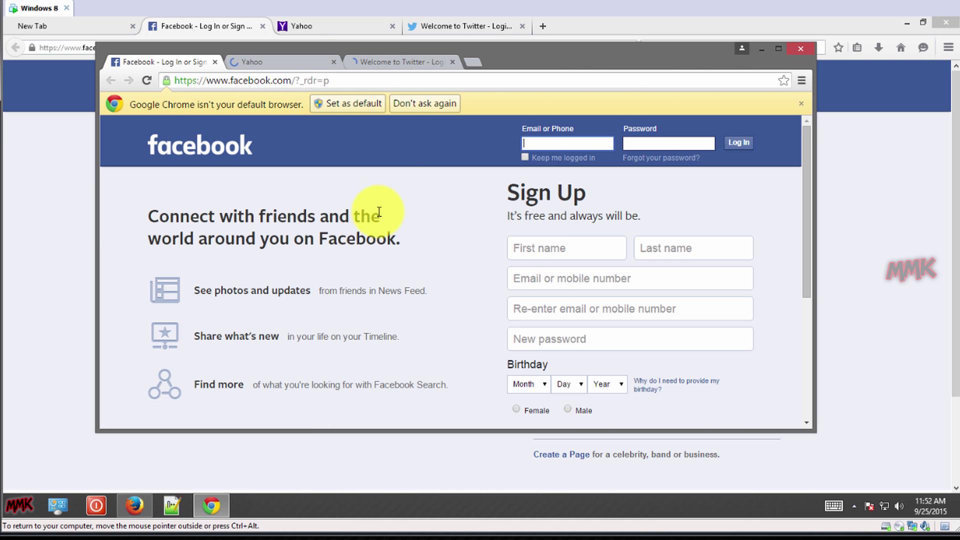
{"action": "left_click_drag", "start_coordinate": [538, 55], "coordinate": [553, 95]}
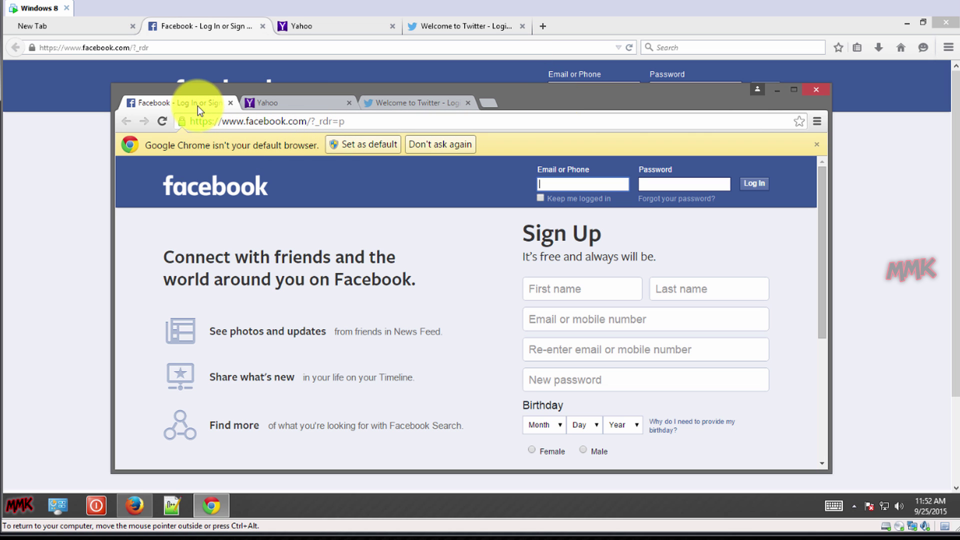
{"action": "left_click", "coordinate": [298, 102]}
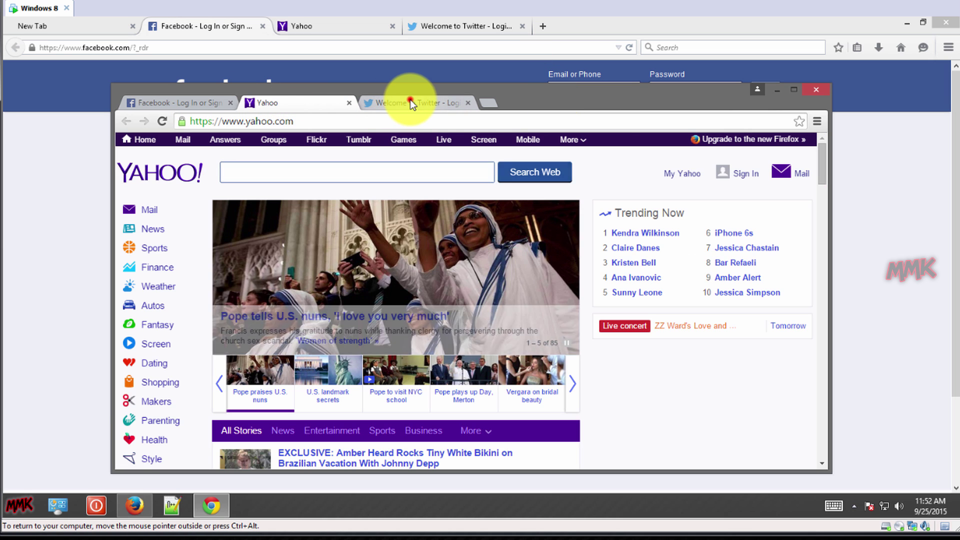
{"action": "left_click", "coordinate": [409, 101]}
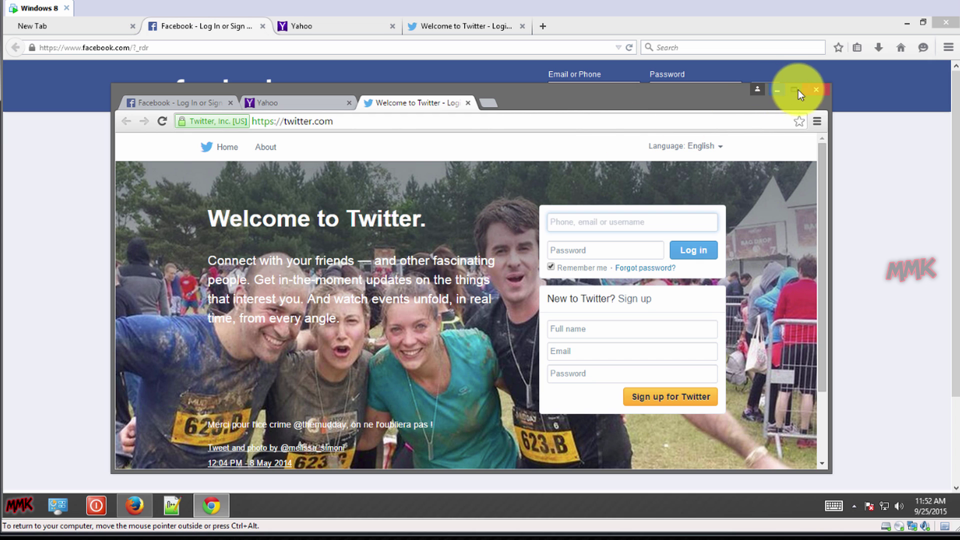
{"action": "left_click", "coordinate": [814, 89]}
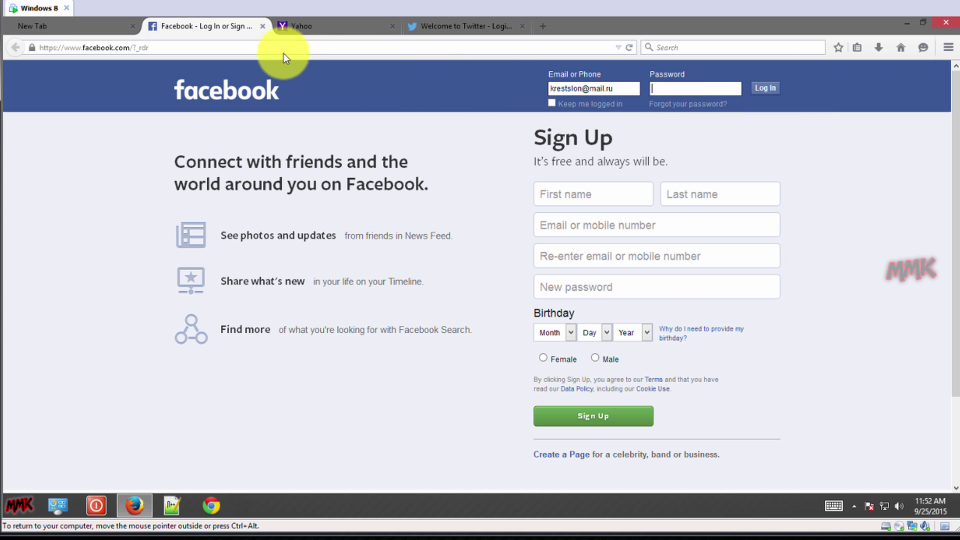
- Check the Yahoo and Twitter tabs in Firefox, and close all of its open tabs
{"action": "left_click", "coordinate": [325, 26]}
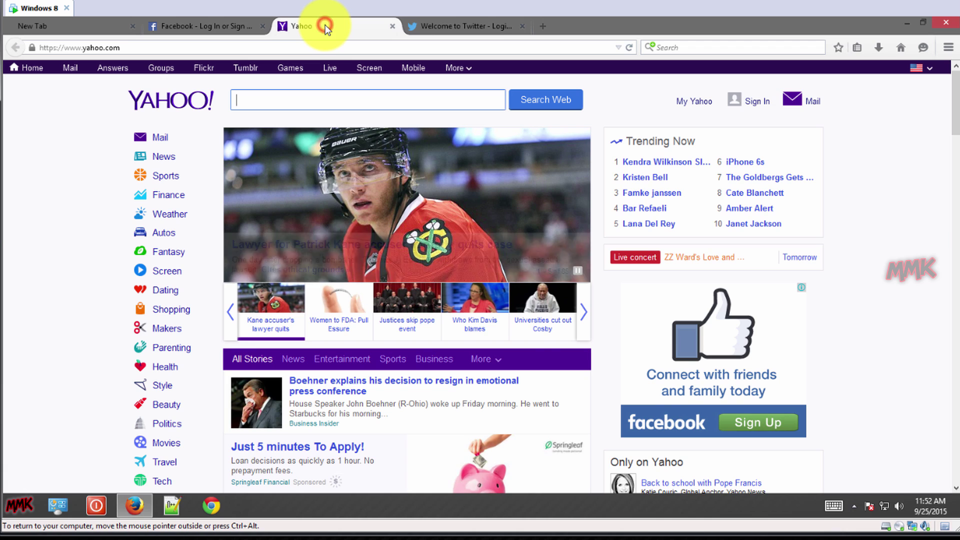
{"action": "left_click", "coordinate": [476, 26]}
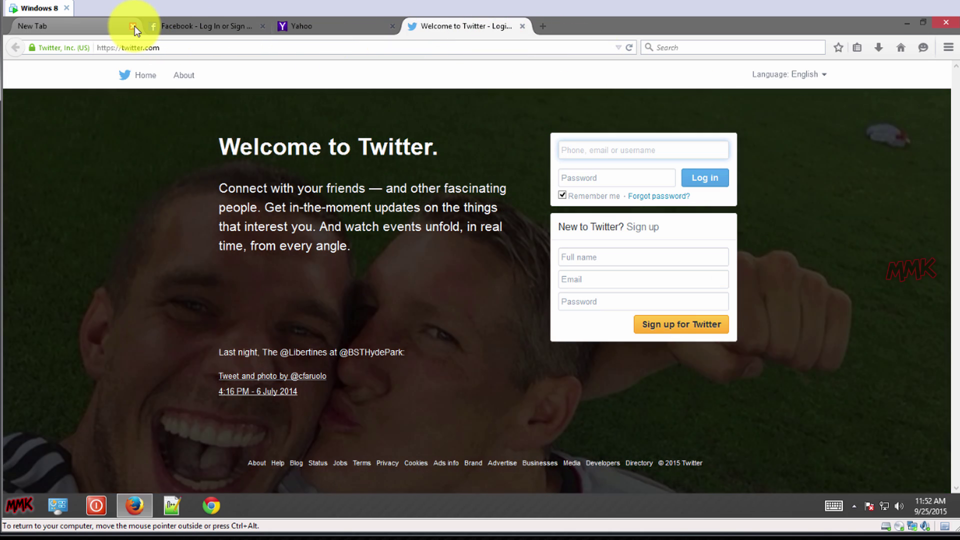
{"action": "left_click", "coordinate": [133, 26]}
{"action": "left_click", "coordinate": [134, 26]}
{"action": "left_click", "coordinate": [134, 26]}
{"action": "left_click", "coordinate": [135, 26]}
{"action": "left_click", "coordinate": [212, 208]}
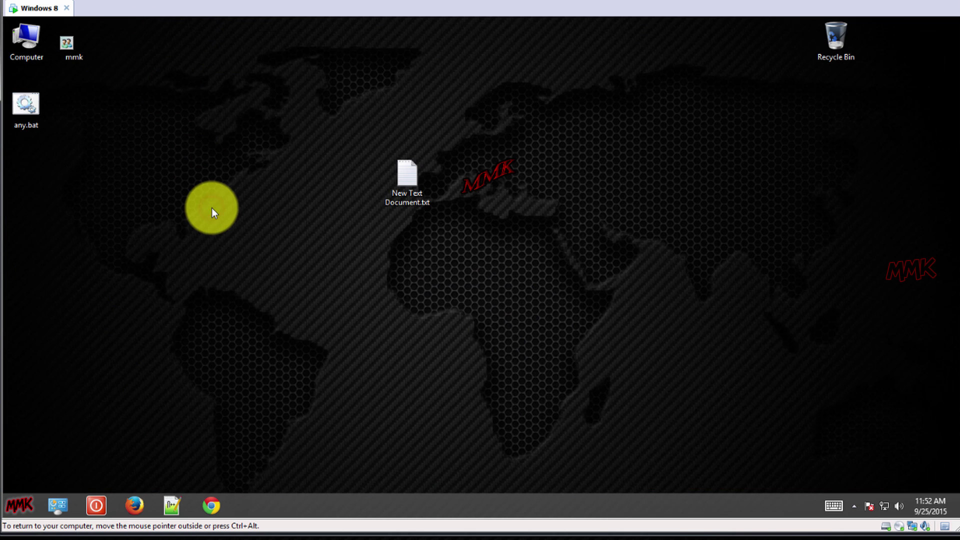
- Move New Text Document.txt from the desktop to the Recycle Bin
{"action": "left_click_drag", "start_coordinate": [401, 176], "coordinate": [822, 48]}
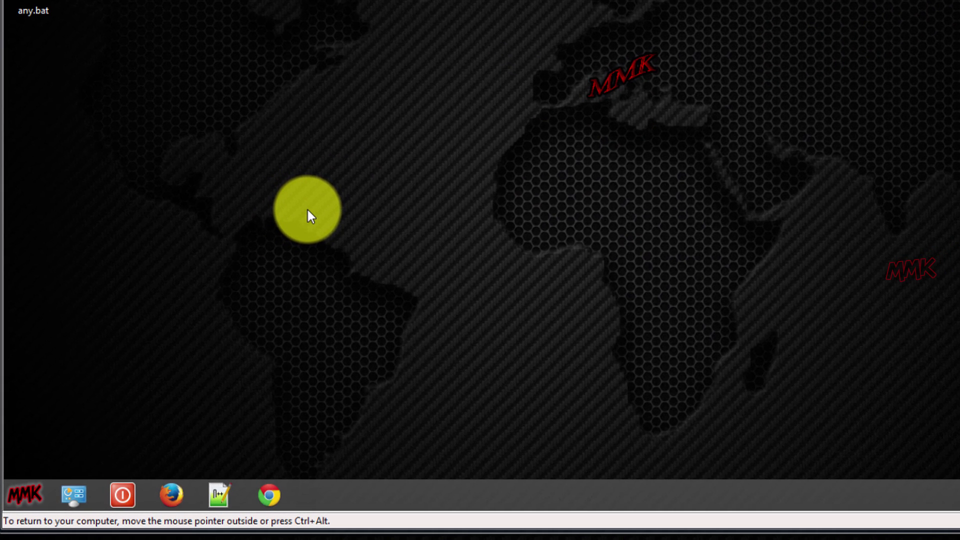
- Open the Startup folder from the Start menu's program list to view its contents, and close it
{"action": "left_click", "coordinate": [25, 492]}
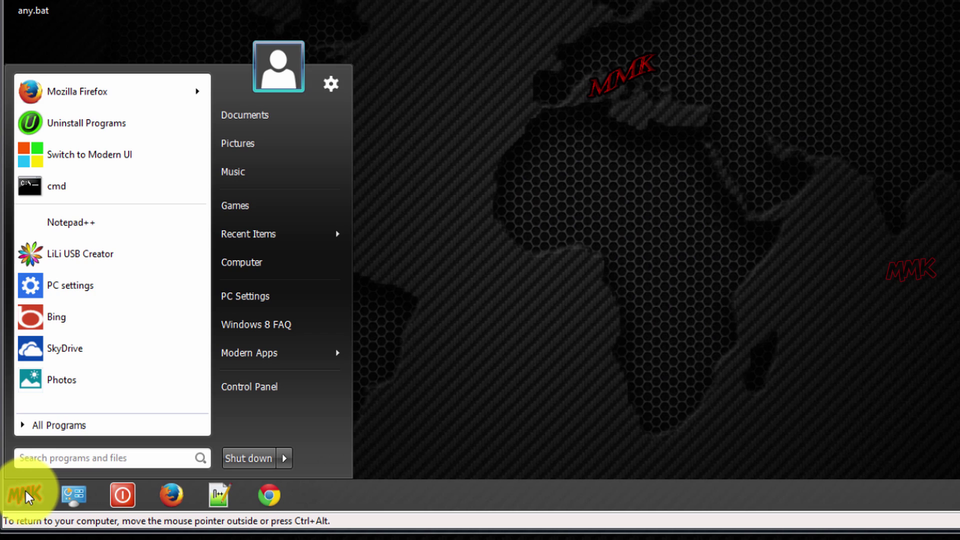
{"action": "left_click", "coordinate": [92, 434]}
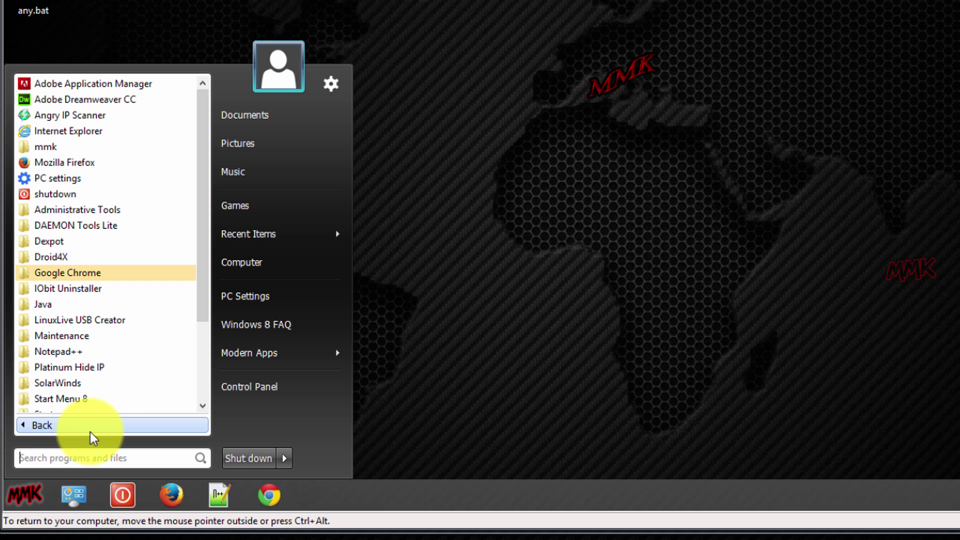
{"action": "scroll", "coordinate": [95, 392], "scroll_direction": "down", "scroll_amount": 2}
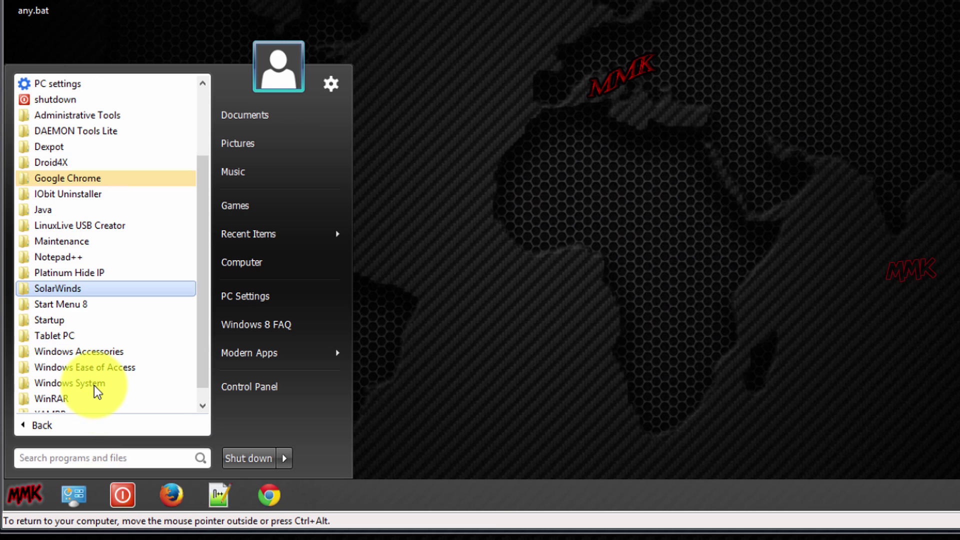
{"action": "left_click", "coordinate": [75, 322]}
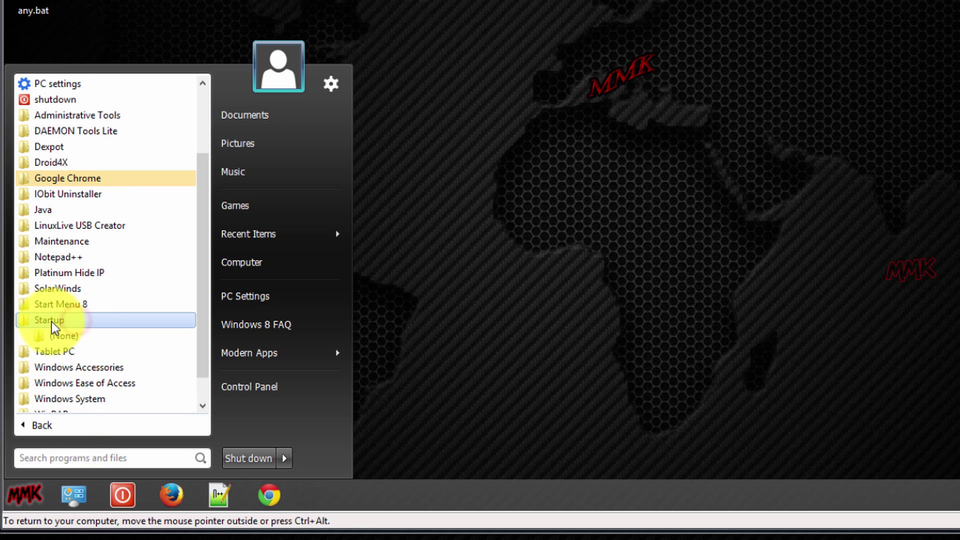
{"action": "right_click", "coordinate": [64, 326]}
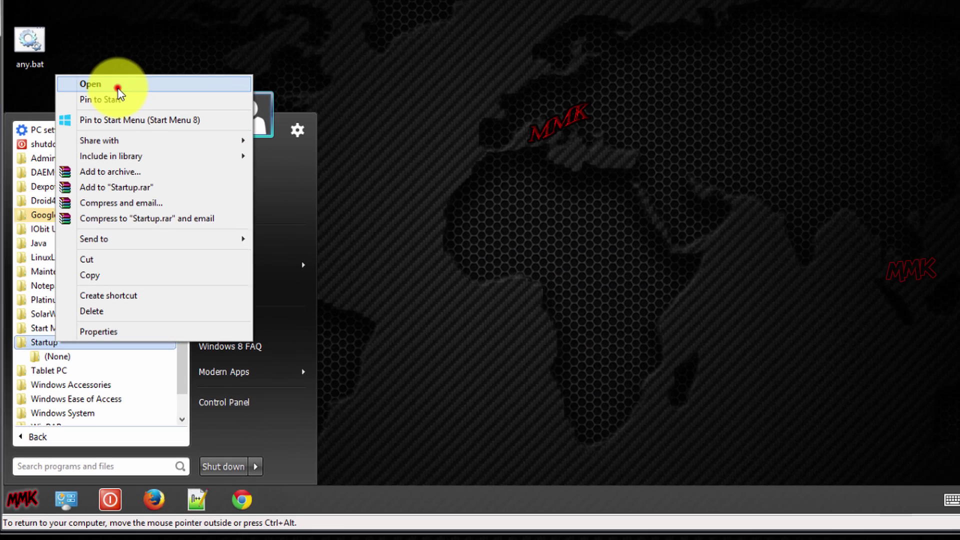
{"action": "left_click", "coordinate": [117, 34]}
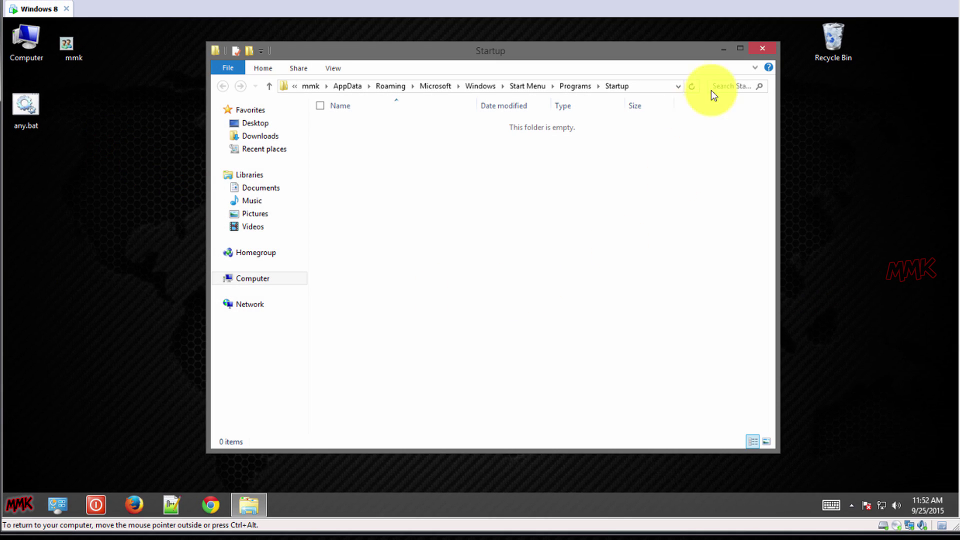
{"action": "left_click", "coordinate": [757, 49]}
{"action": "left_click", "coordinate": [601, 353]}
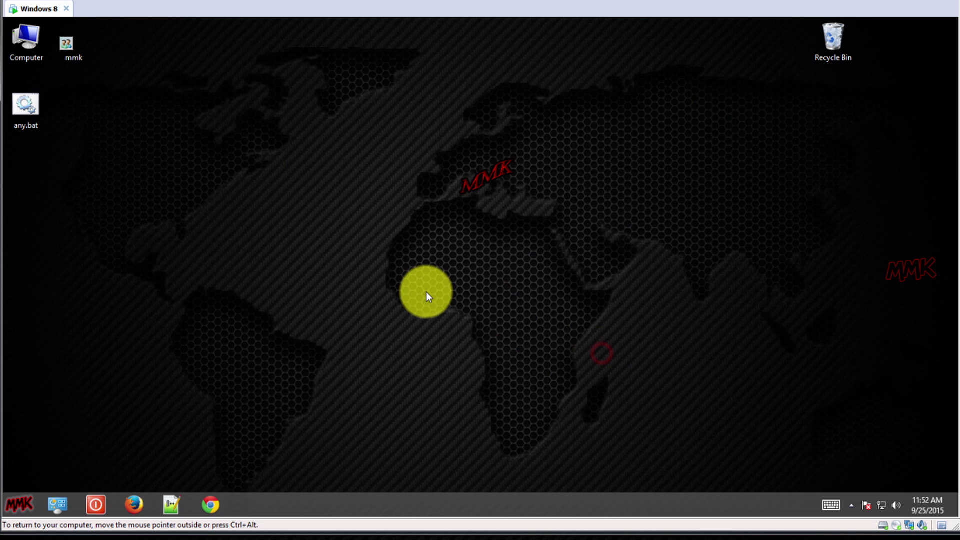
- Open the Startup folder by running shell:startup, and move any.bat from the desktop into it
{"action": "key", "text": "super+r"}
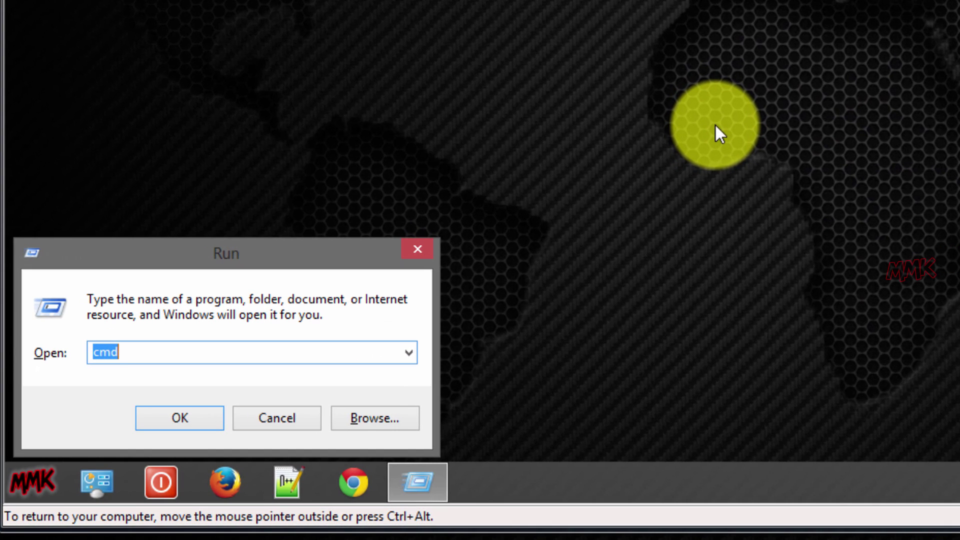
{"action": "type", "text": "shell:star"}
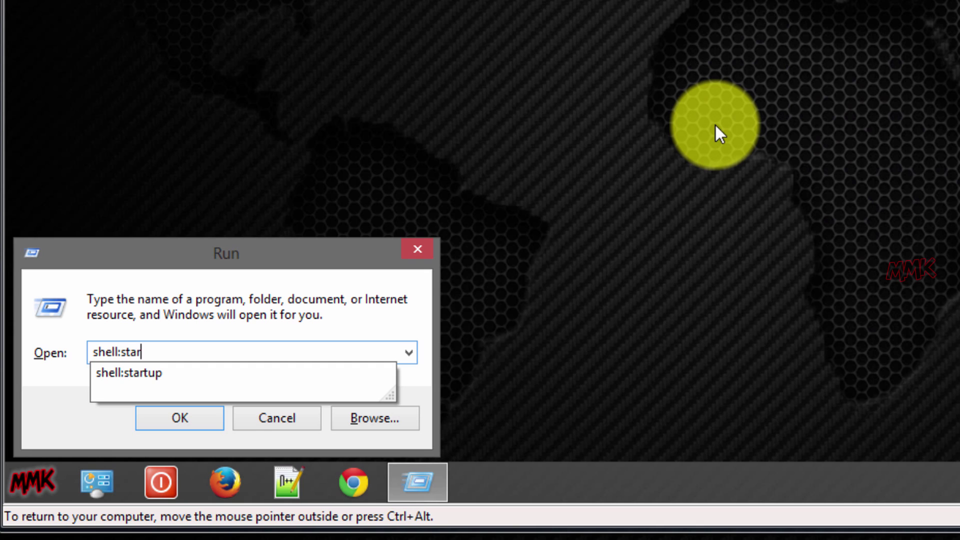
{"action": "type", "text": "tup"}
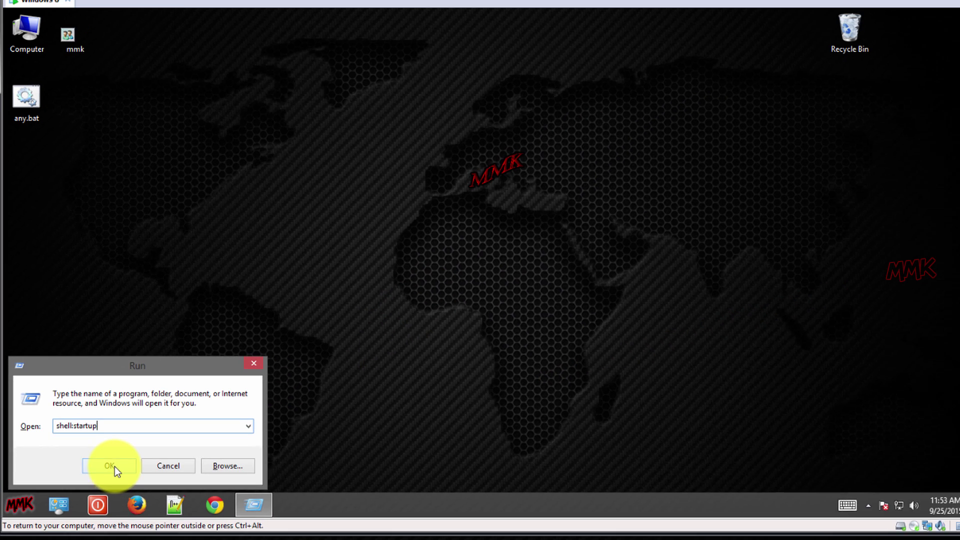
{"action": "left_click", "coordinate": [189, 418]}
{"action": "left_click", "coordinate": [111, 467]}
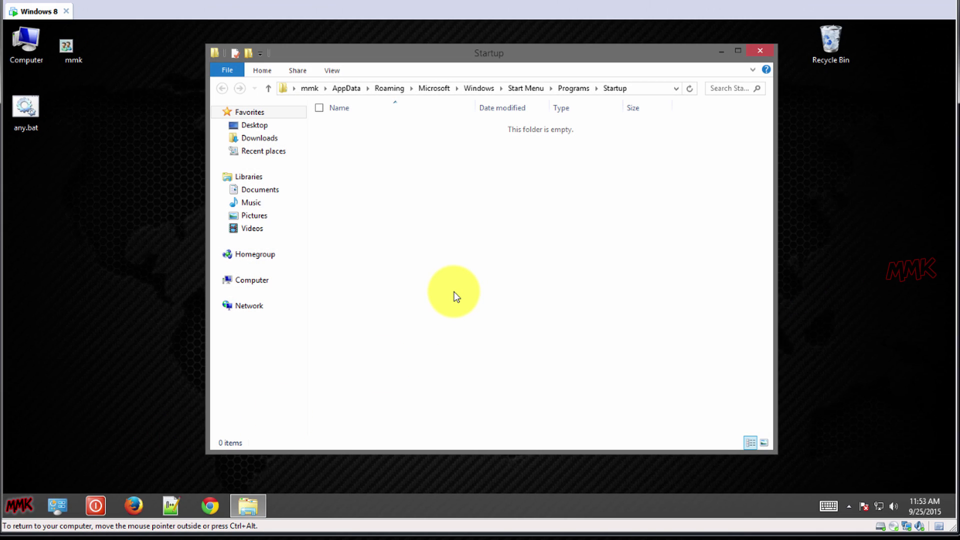
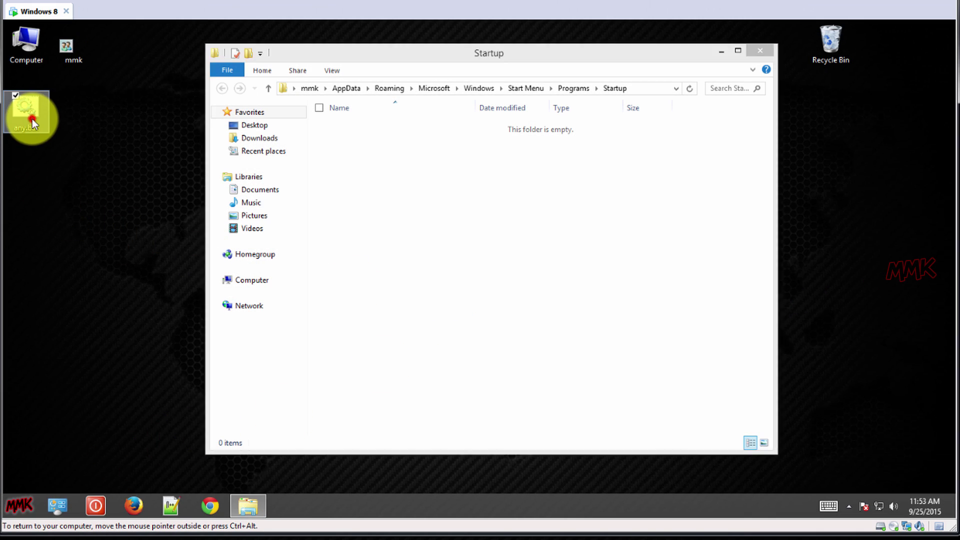
{"action": "left_click_drag", "start_coordinate": [32, 119], "coordinate": [380, 188]}
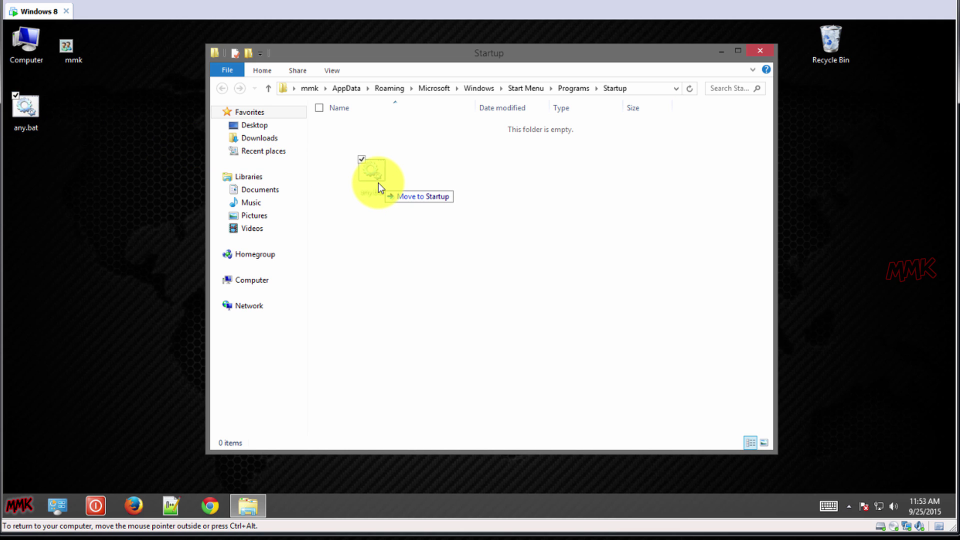
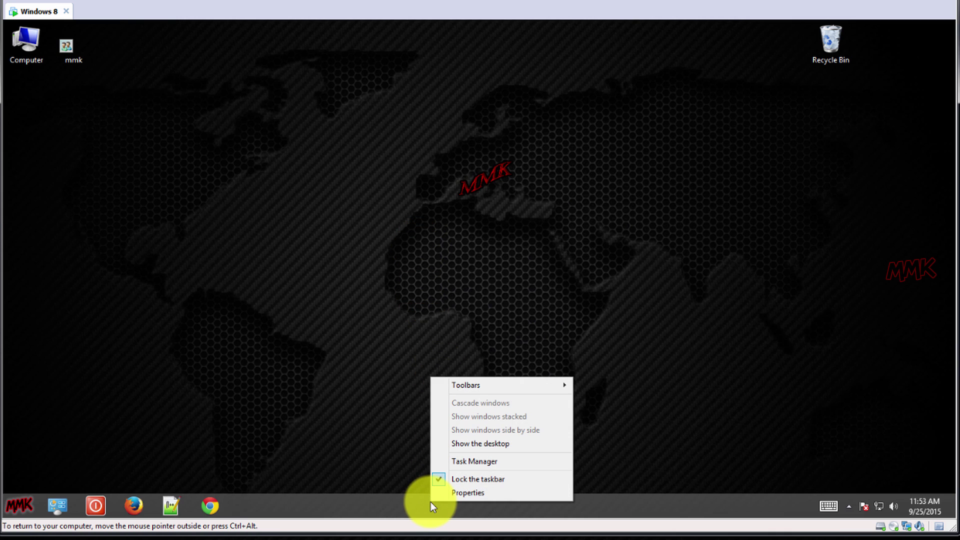
- Inspect the any.bat startup entry and its available actions in Task Manager, and close Task Manager
{"action": "left_click", "coordinate": [473, 462]}
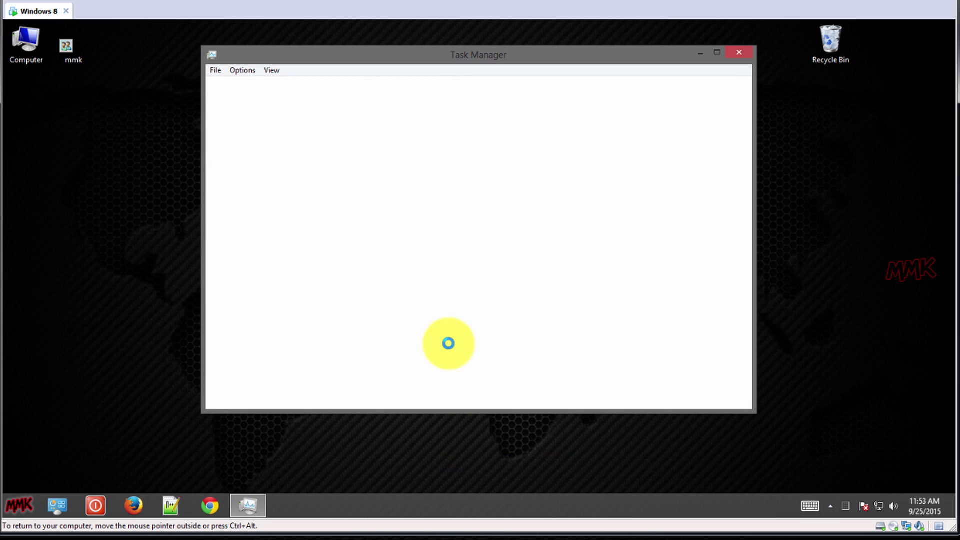
{"action": "left_click", "coordinate": [356, 85]}
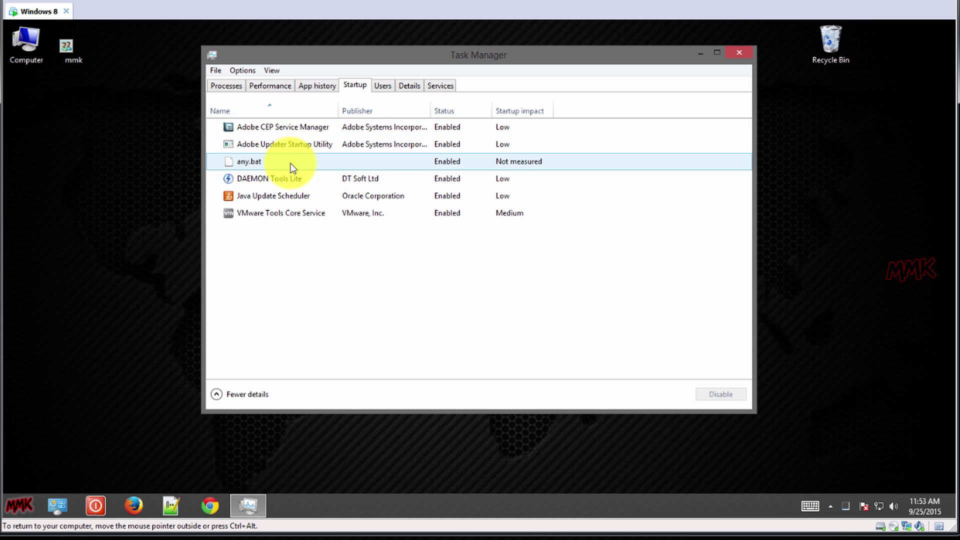
{"action": "right_click", "coordinate": [305, 163]}
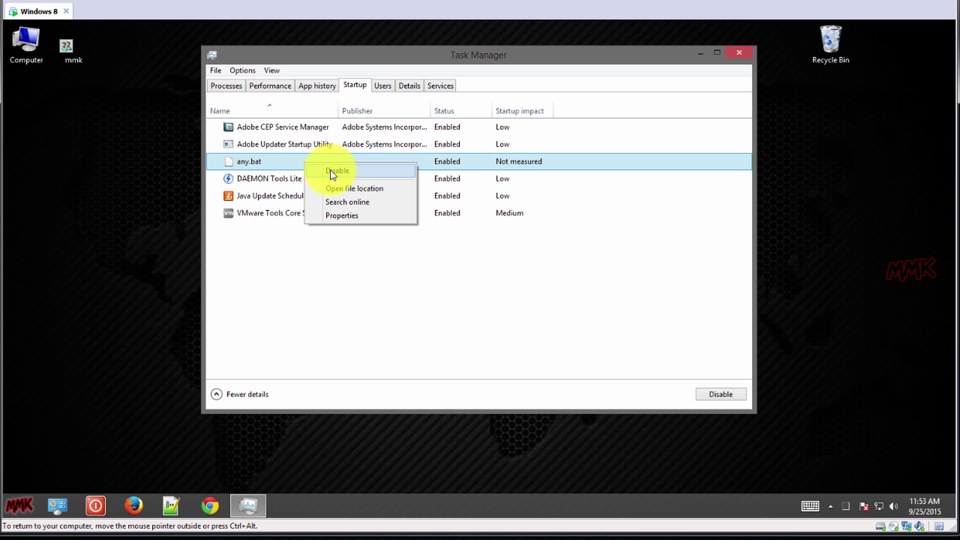
{"action": "left_click", "coordinate": [368, 309]}
{"action": "left_click", "coordinate": [739, 53]}
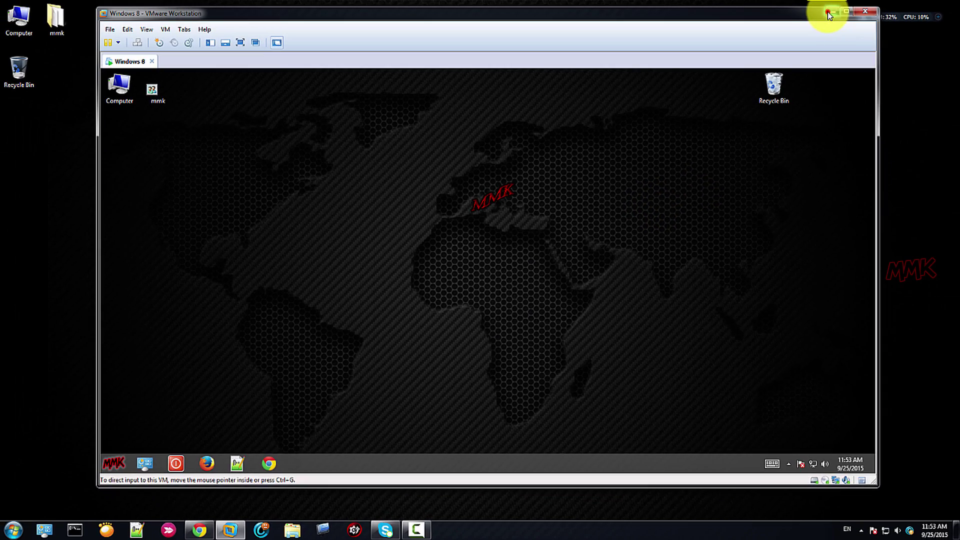
- Minimize the virtual machine window and open the startup items list in msconfig on the host computer
{"action": "left_click", "coordinate": [829, 12]}
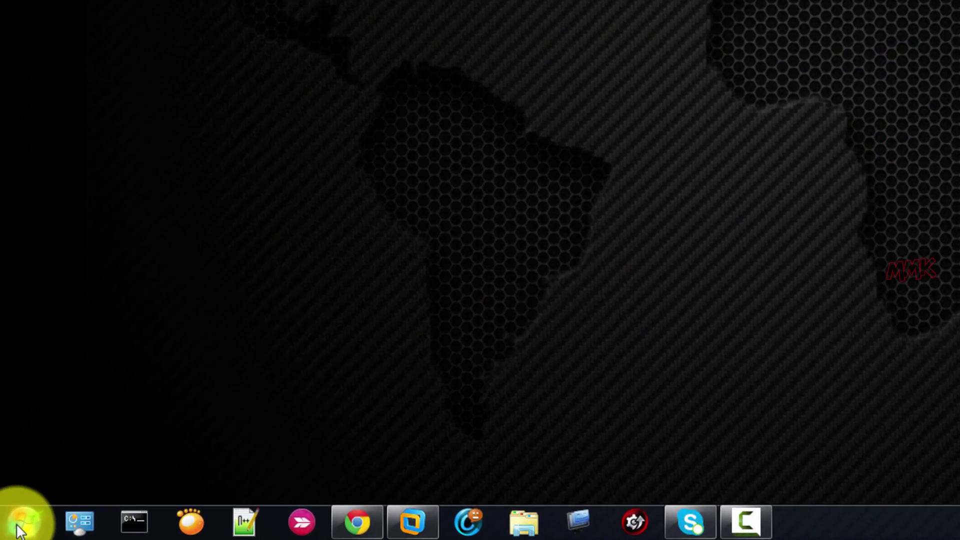
{"action": "left_click", "coordinate": [20, 530]}
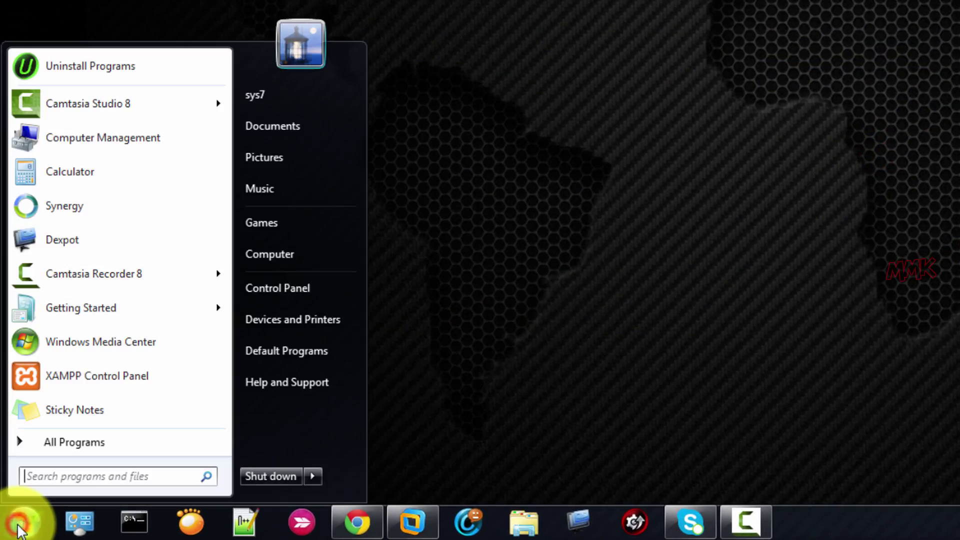
{"action": "type", "text": "msconfig"}
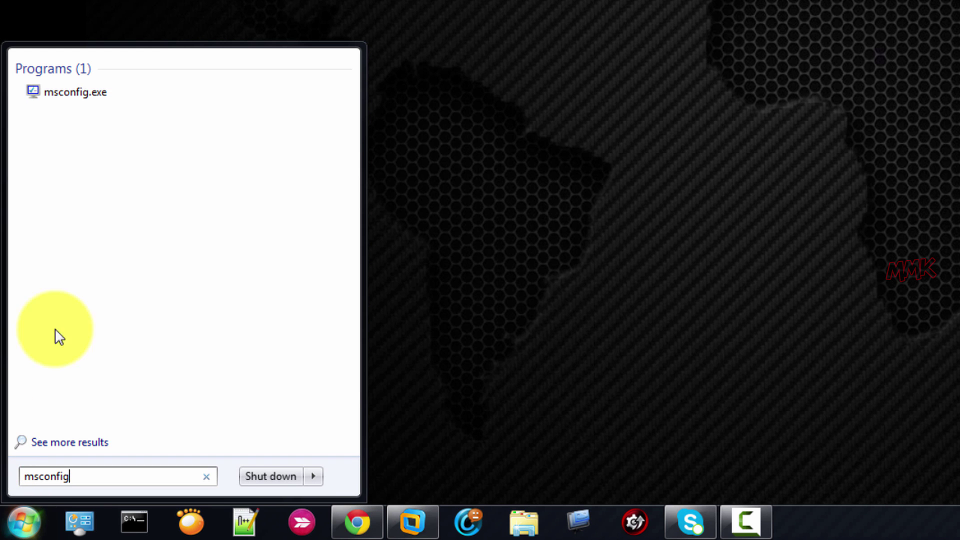
{"action": "left_click", "coordinate": [79, 99]}
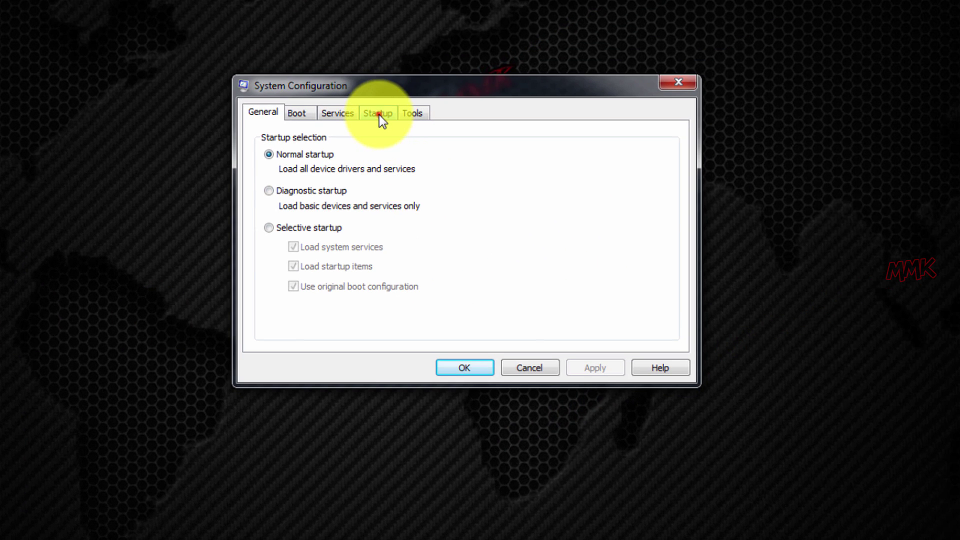
{"action": "left_click", "coordinate": [379, 115]}
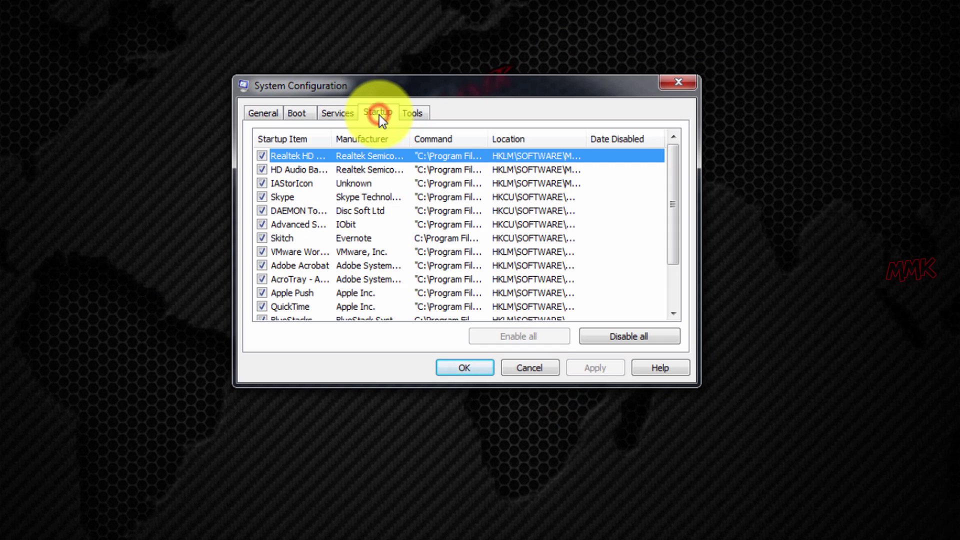
- Look through the startup items, try disabling the first Realtek HD item, and cancel System Configuration
{"action": "scroll", "coordinate": [473, 245], "scroll_direction": "down", "scroll_amount": 2}
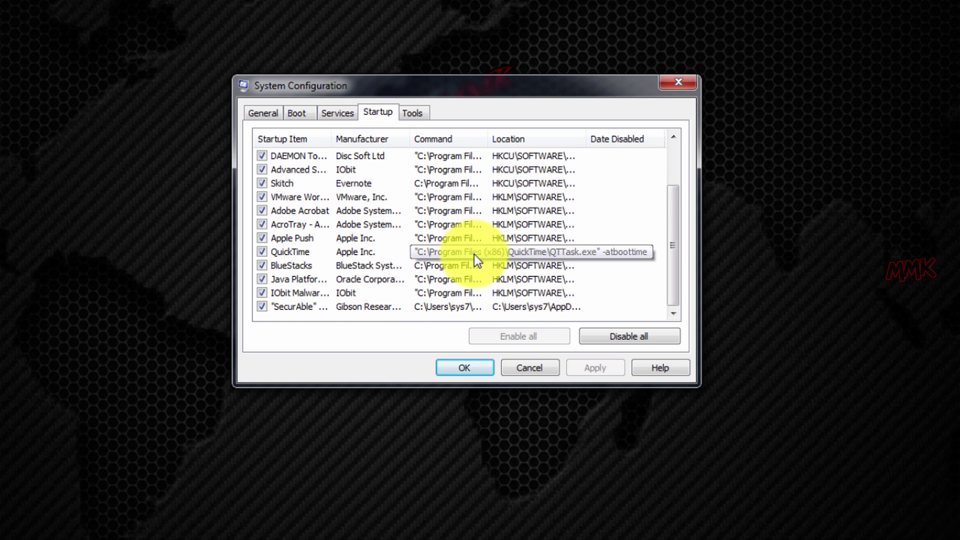
{"action": "scroll", "coordinate": [473, 253], "scroll_direction": "up", "scroll_amount": 2}
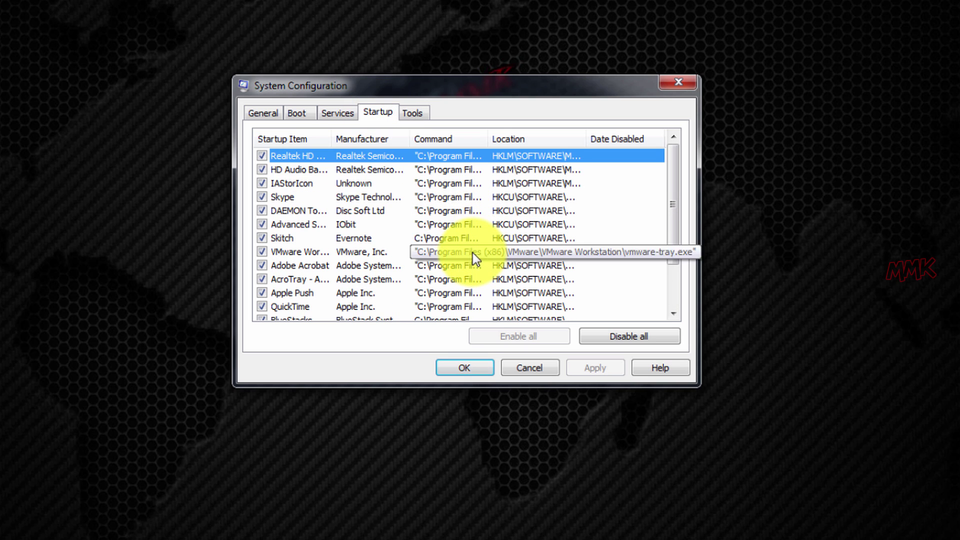
{"action": "left_click", "coordinate": [262, 156]}
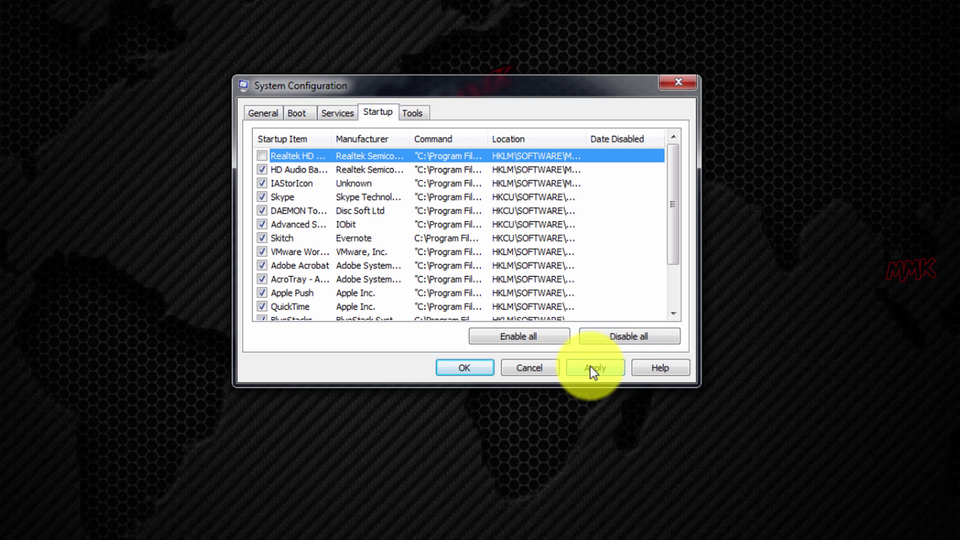
{"action": "left_click", "coordinate": [517, 369]}
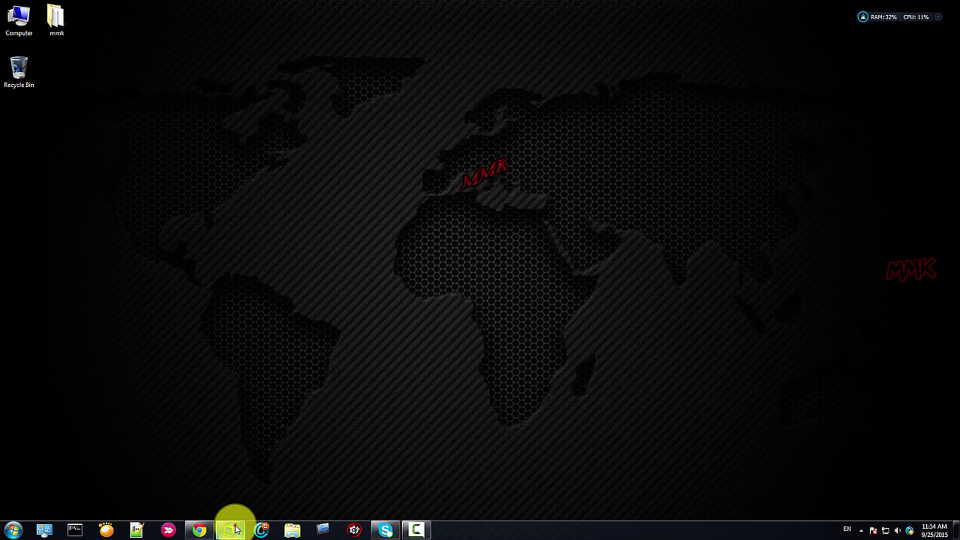
- Return to the Windows 8 virtual machine, log off, and sign back in to test the startup script
{"action": "left_click", "coordinate": [237, 529]}
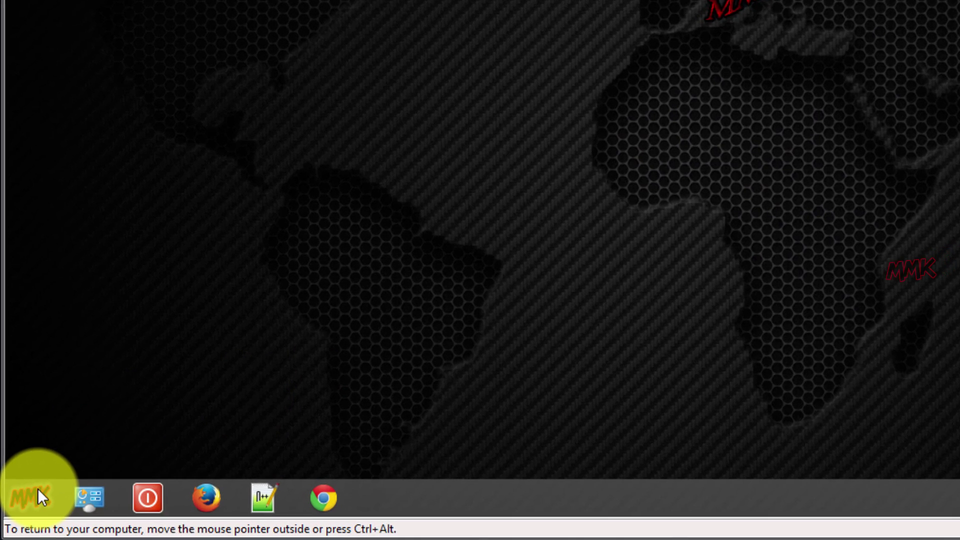
{"action": "left_click", "coordinate": [38, 489]}
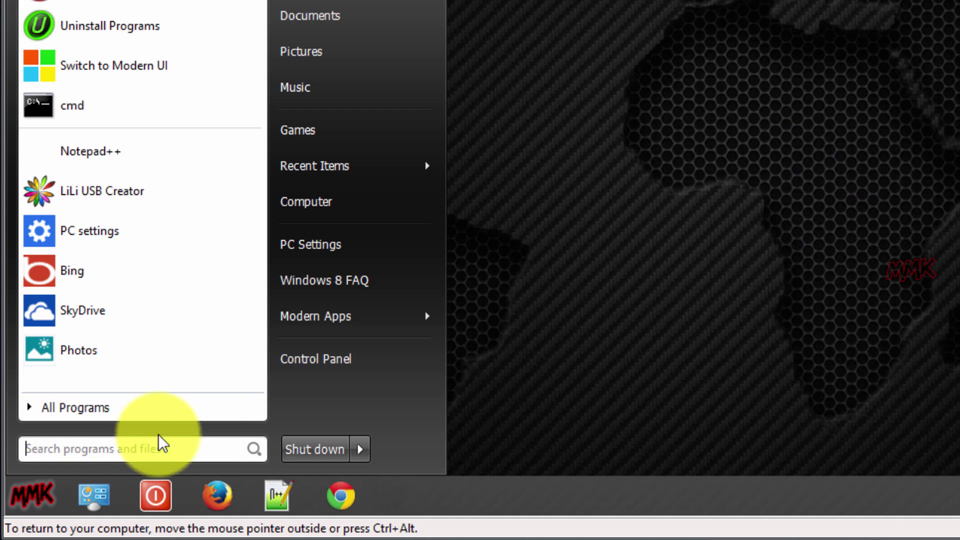
{"action": "left_click", "coordinate": [360, 450]}
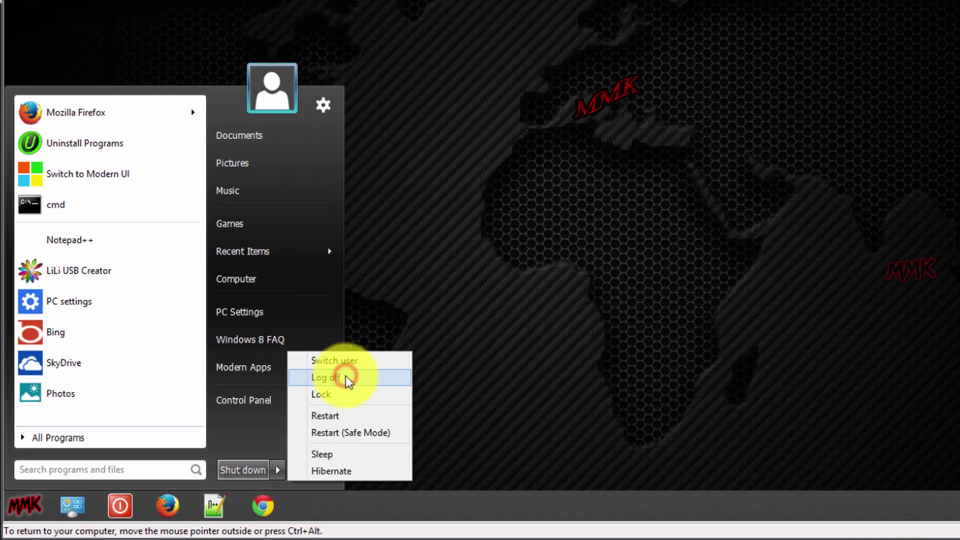
{"action": "left_click", "coordinate": [448, 328]}
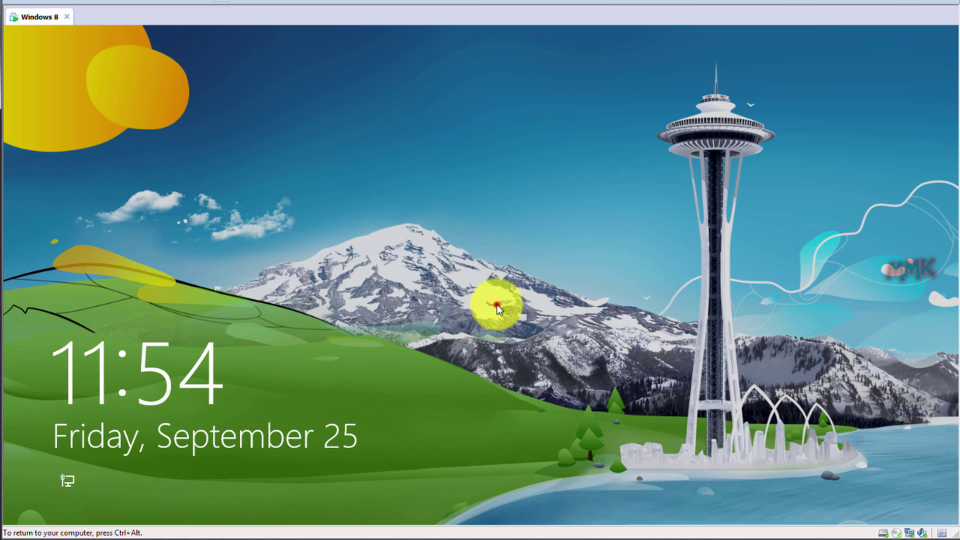
{"action": "left_click", "coordinate": [497, 304]}
{"action": "left_click", "coordinate": [491, 231]}
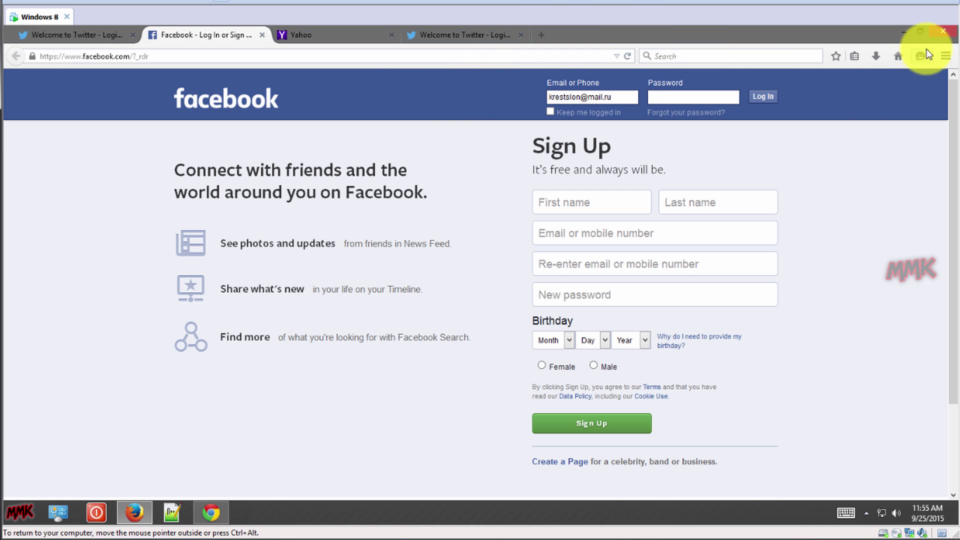
- Close the automatically opened Firefox window with its tabs, and move the Chrome window slightly higher on the desktop
{"action": "left_click", "coordinate": [521, 34]}
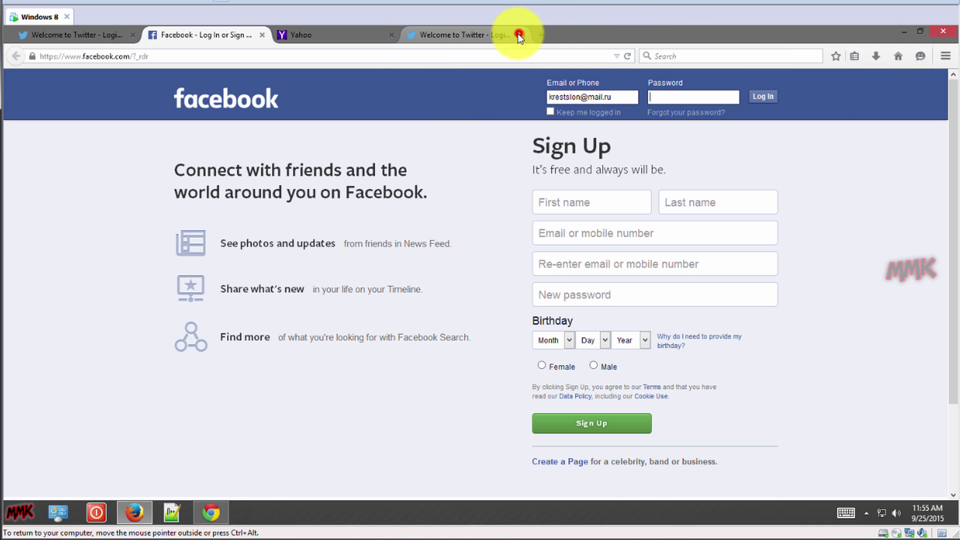
{"action": "left_click", "coordinate": [390, 35]}
{"action": "left_click", "coordinate": [944, 31]}
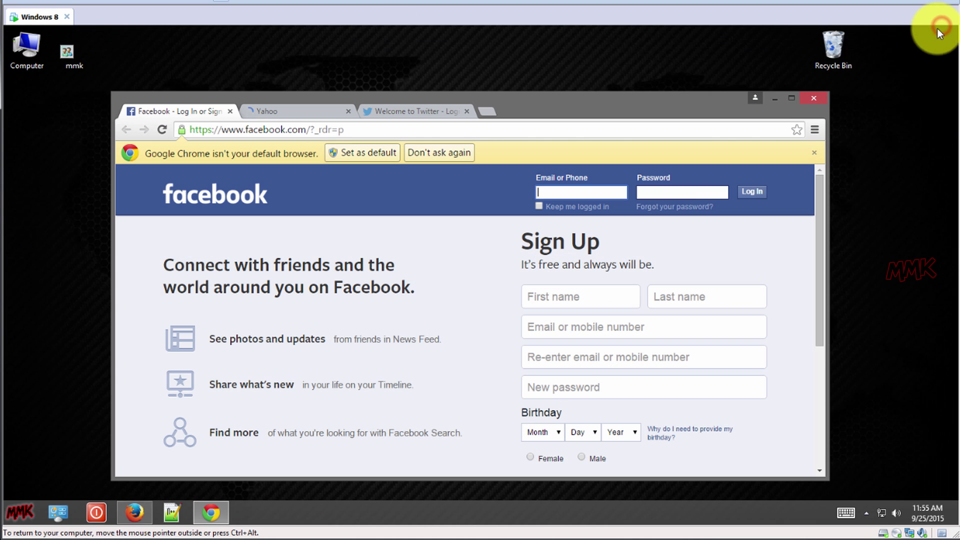
{"action": "left_click_drag", "start_coordinate": [625, 106], "coordinate": [627, 82]}
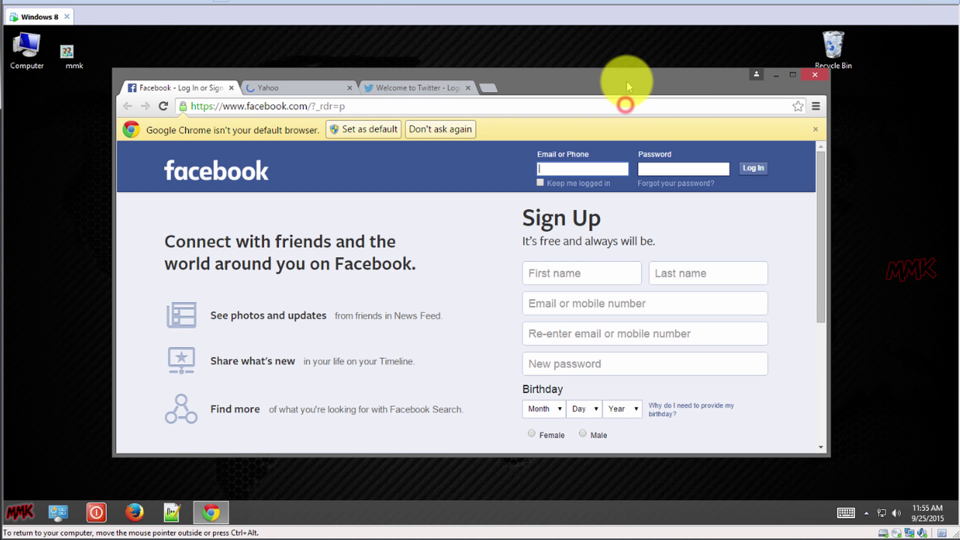
- Close the Chrome window and create a desktop shortcut for Notepad++ from the installed programs list
{"action": "left_click", "coordinate": [812, 75]}
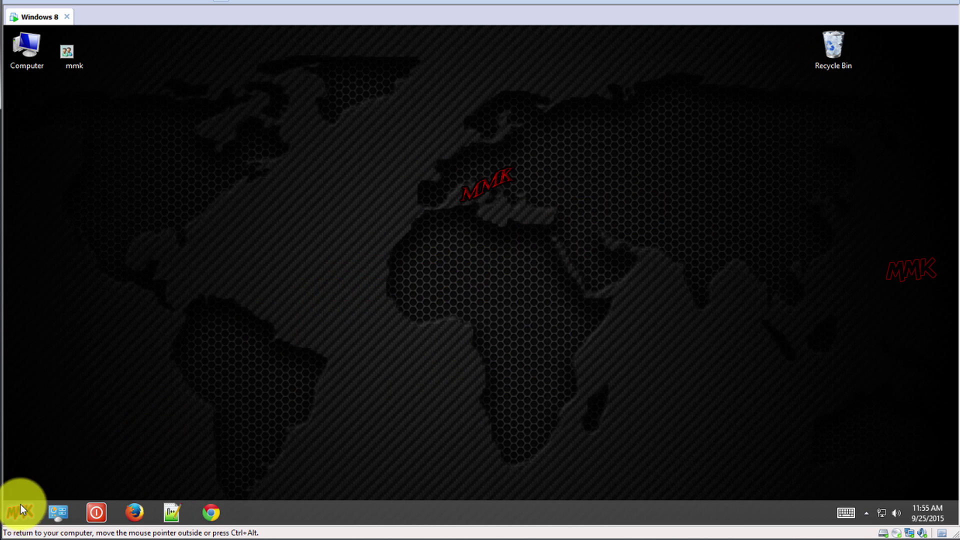
{"action": "left_click", "coordinate": [21, 509]}
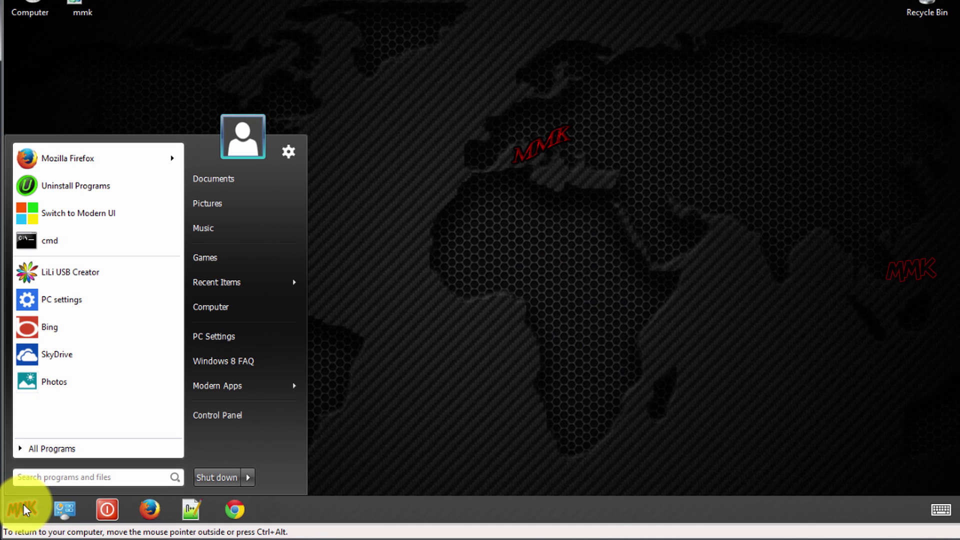
{"action": "left_click", "coordinate": [69, 449]}
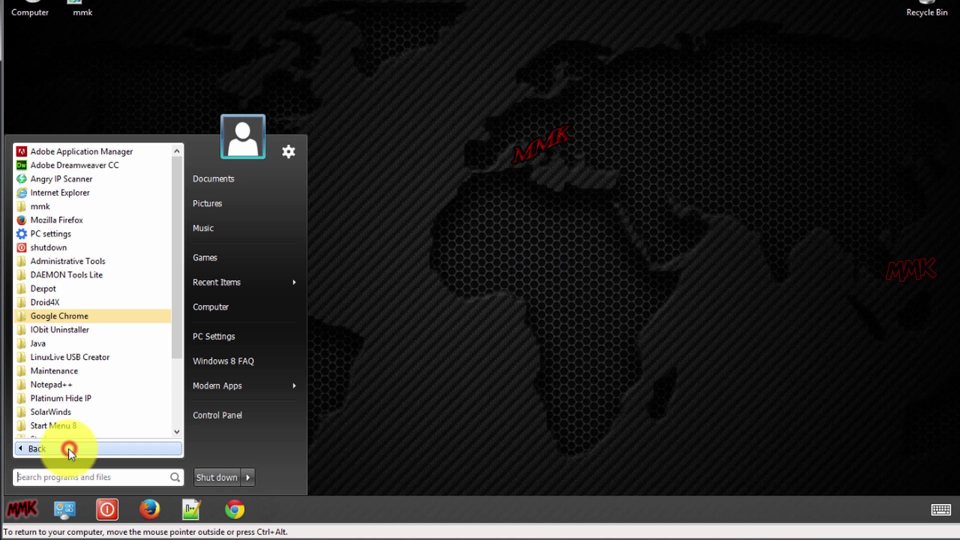
{"action": "left_click", "coordinate": [61, 388]}
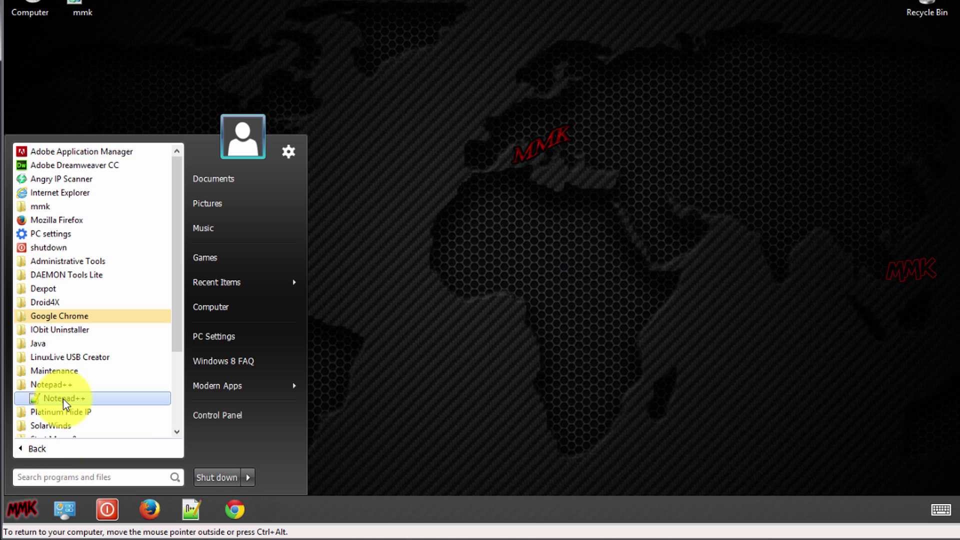
{"action": "right_click", "coordinate": [63, 400]}
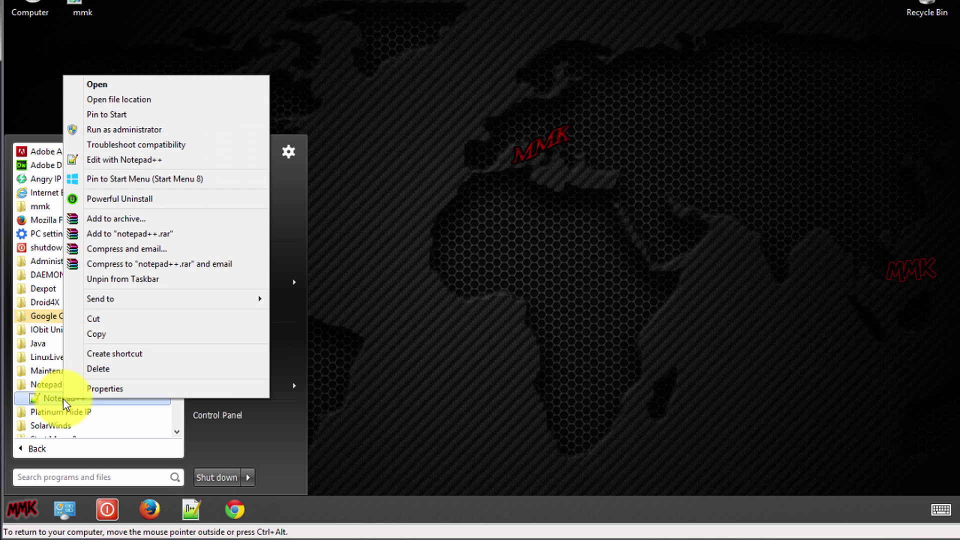
{"action": "mouse_move", "coordinate": [179, 299]}
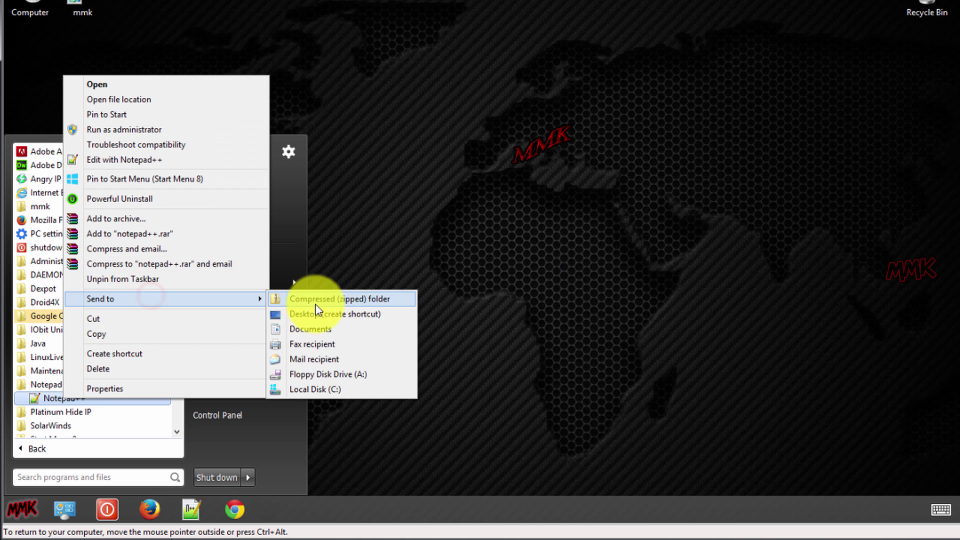
{"action": "left_click", "coordinate": [342, 316]}
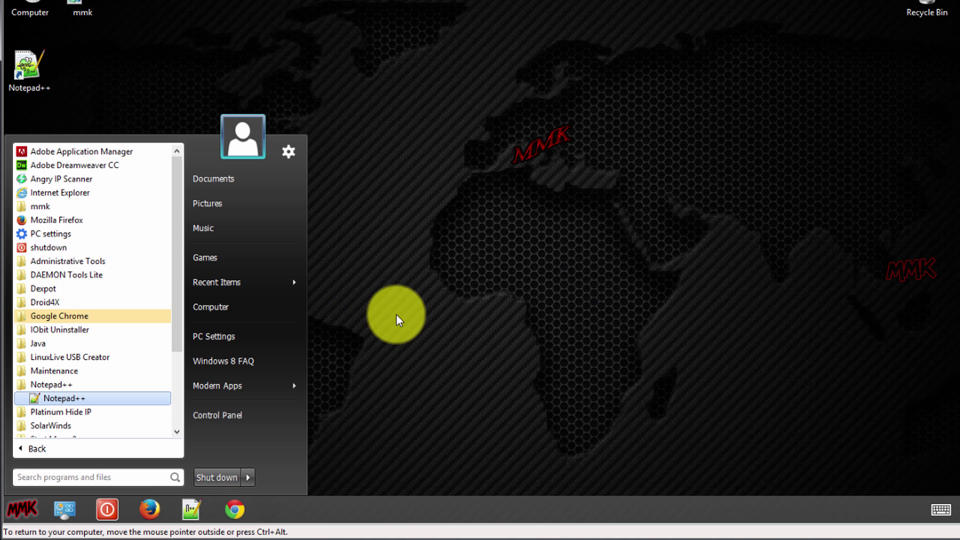
- Create a desktop shortcut for LiLi USB Creator from the LinuxLive USB Creator program folder
{"action": "left_click", "coordinate": [31, 358]}
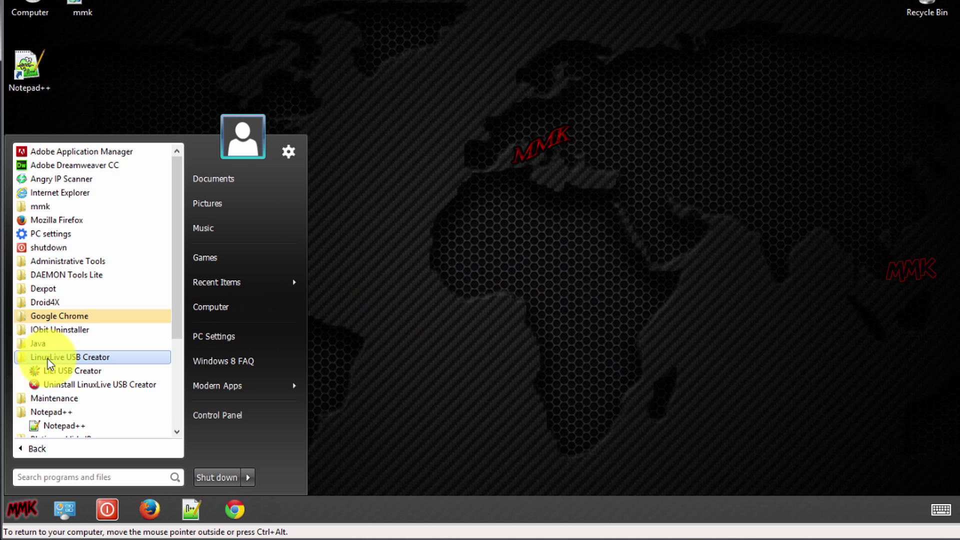
{"action": "right_click", "coordinate": [63, 371]}
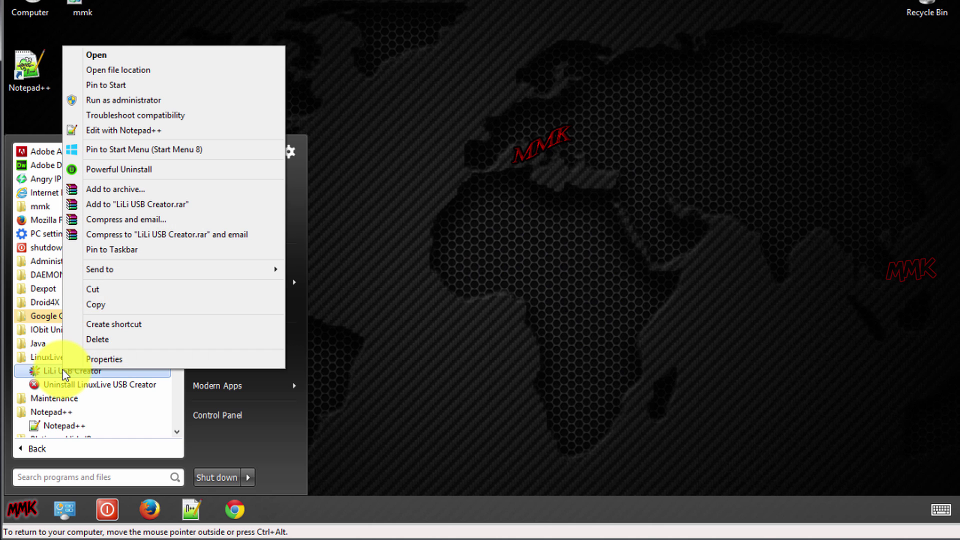
{"action": "mouse_move", "coordinate": [121, 272]}
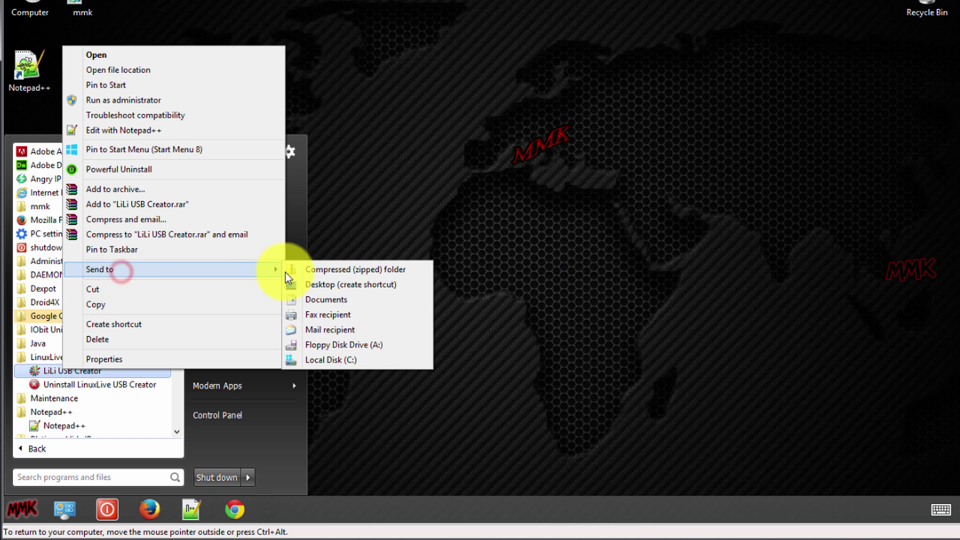
{"action": "left_click", "coordinate": [345, 286]}
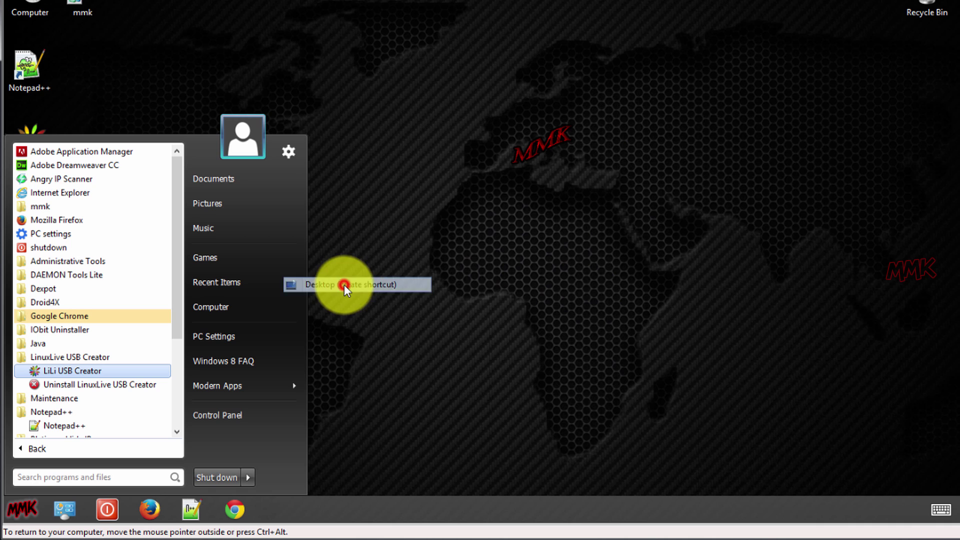
{"action": "left_click", "coordinate": [443, 301]}
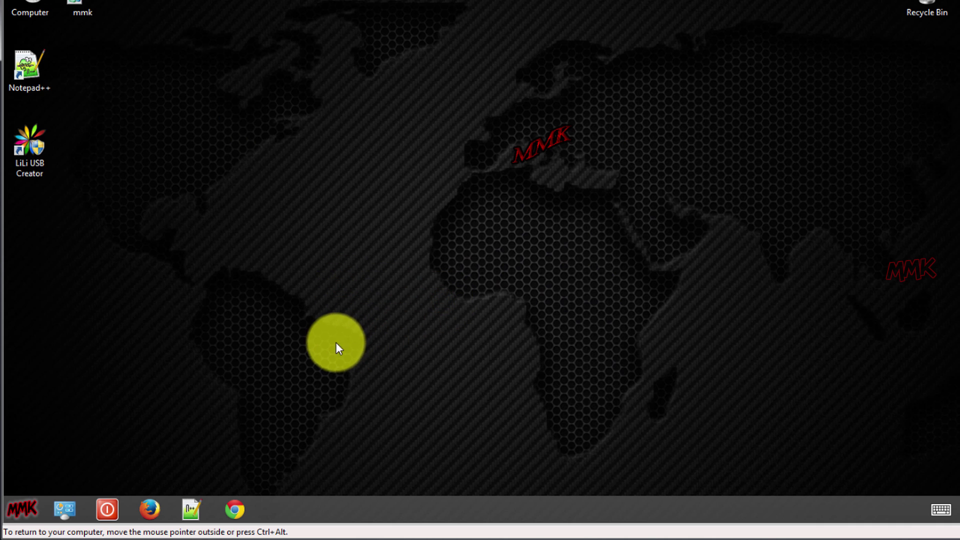
- Open the Startup programs folder, move the Notepad++ and LiLi USB Creator desktop shortcuts into it, and close the folder
{"action": "left_click", "coordinate": [26, 510]}
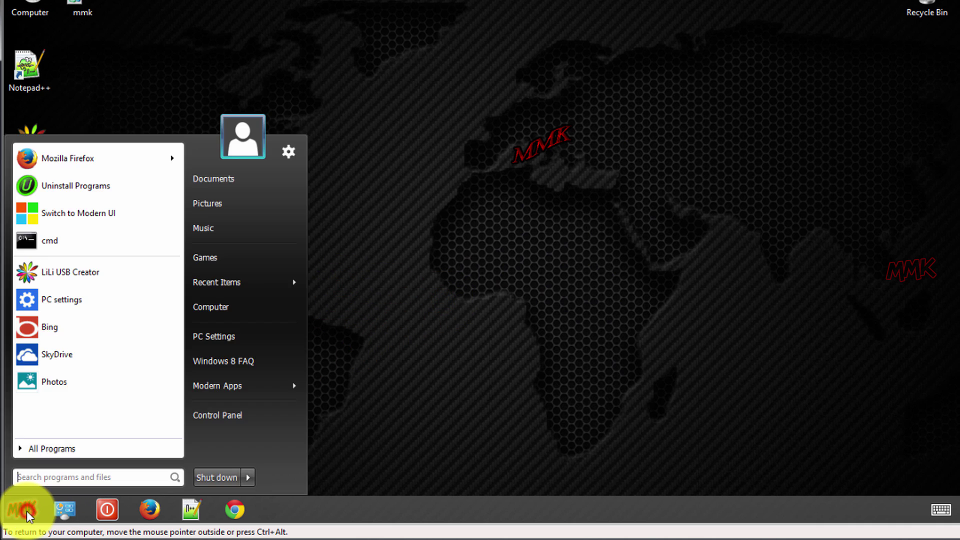
{"action": "left_click", "coordinate": [56, 450]}
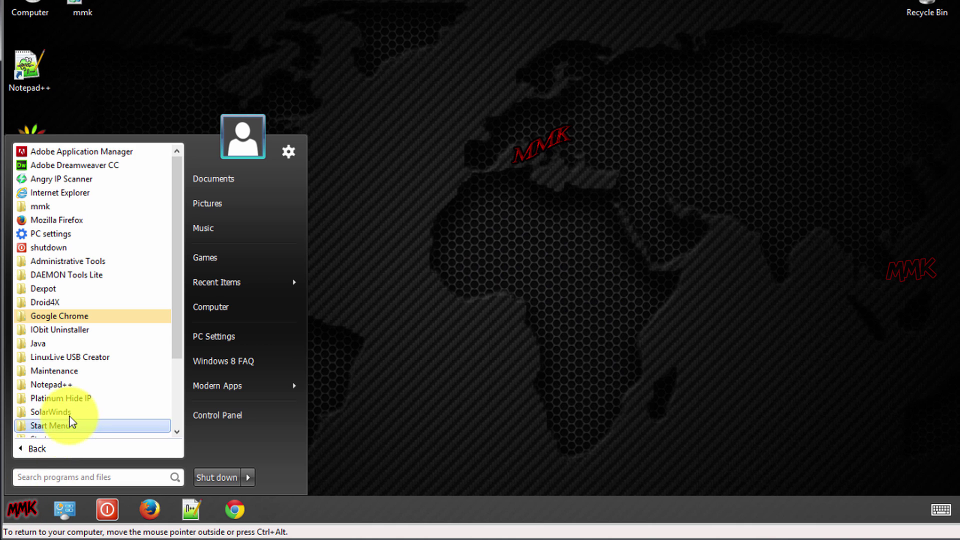
{"action": "scroll", "coordinate": [71, 407], "scroll_direction": "down", "scroll_amount": 2}
{"action": "left_click", "coordinate": [55, 358]}
{"action": "right_click", "coordinate": [55, 359]}
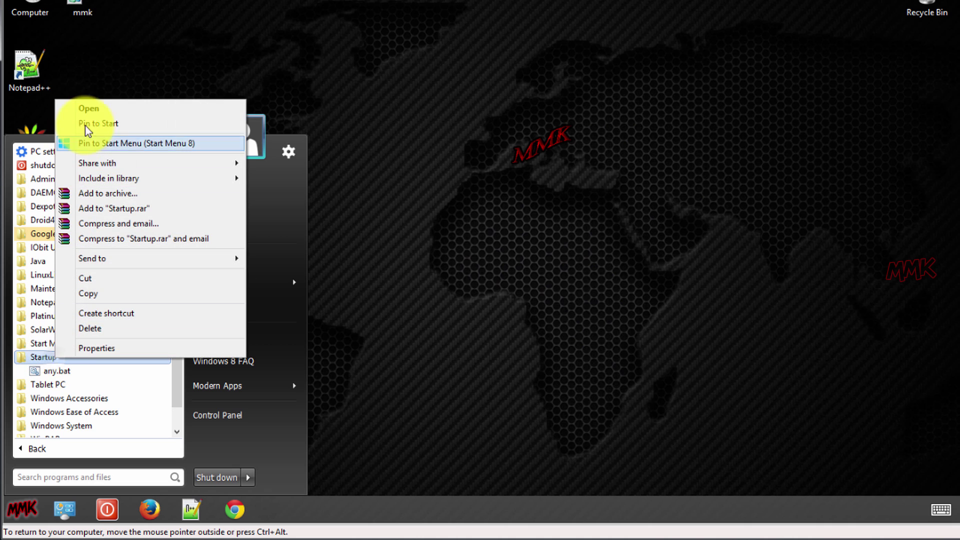
{"action": "left_click", "coordinate": [102, 108]}
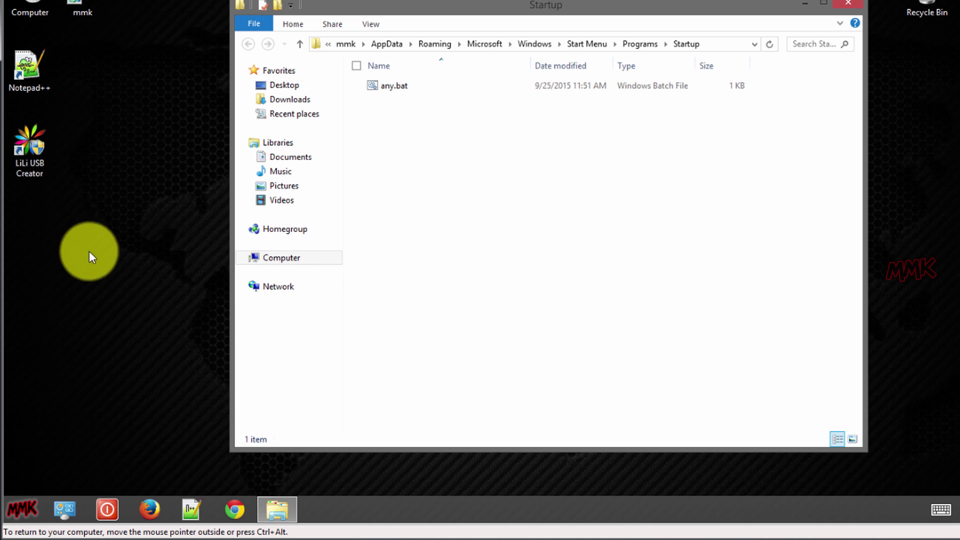
{"action": "left_click_drag", "start_coordinate": [92, 259], "coordinate": [519, 185]}
{"action": "left_click", "coordinate": [501, 219]}
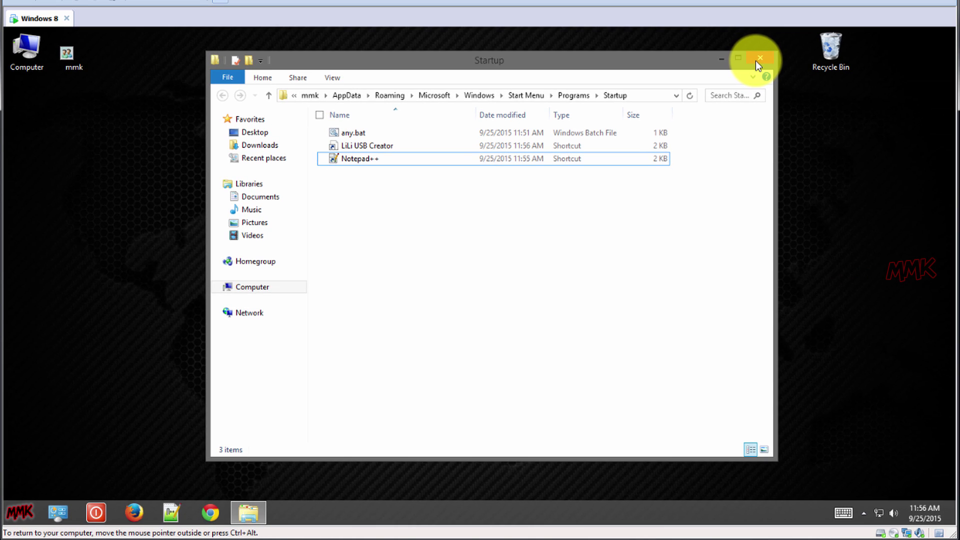
{"action": "left_click", "coordinate": [758, 61]}
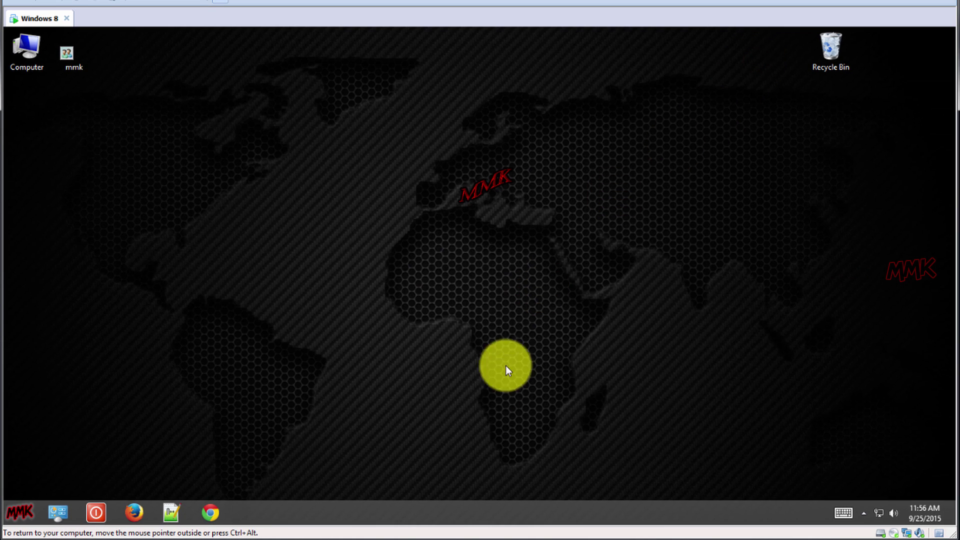
- Disable any.bat in Task Manager's list of startup programs and close Task Manager
{"action": "right_click", "coordinate": [439, 513]}
{"action": "left_click", "coordinate": [468, 471]}
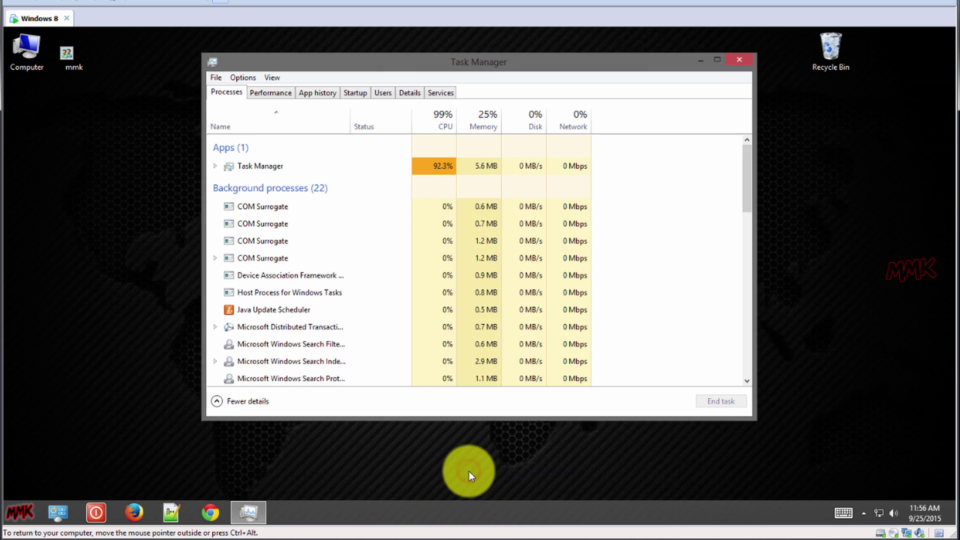
{"action": "left_click", "coordinate": [357, 93]}
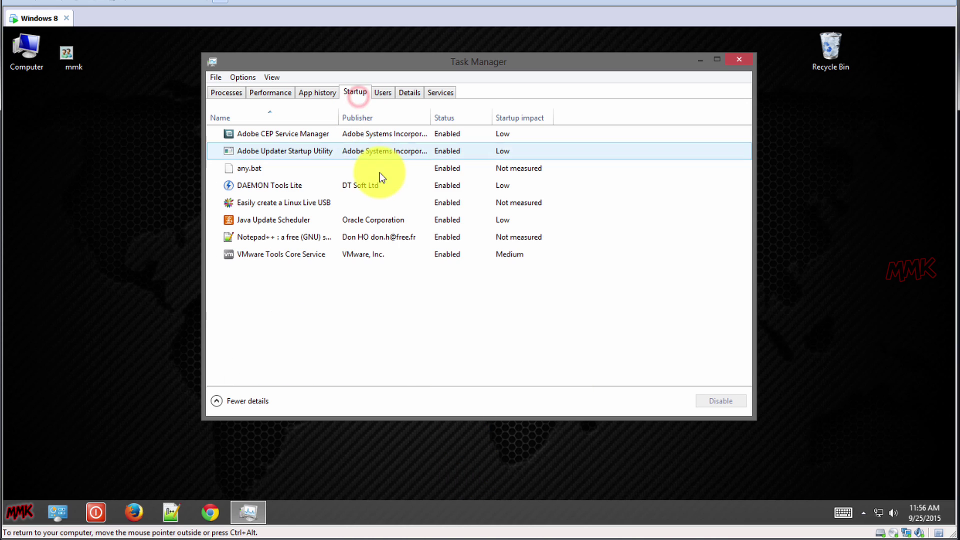
{"action": "left_click", "coordinate": [351, 237]}
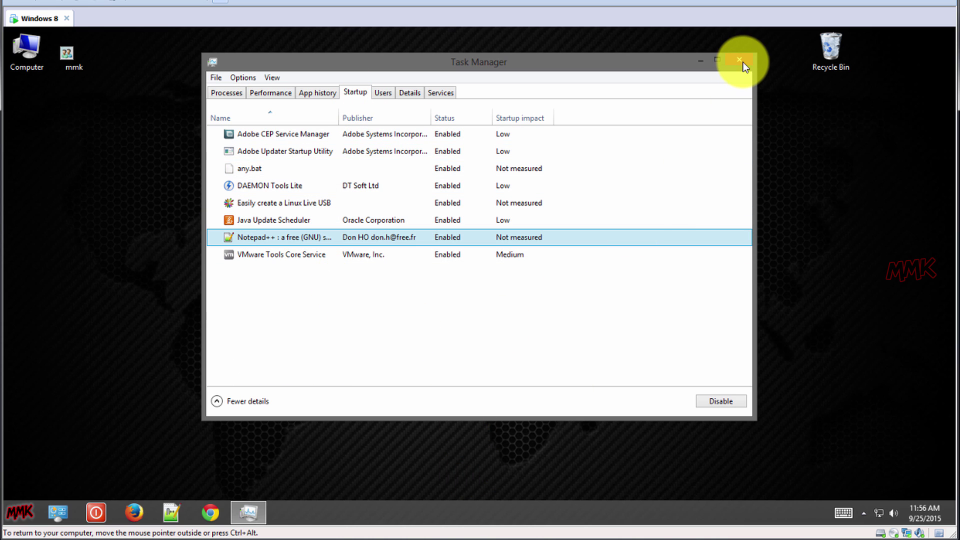
{"action": "right_click", "coordinate": [250, 170]}
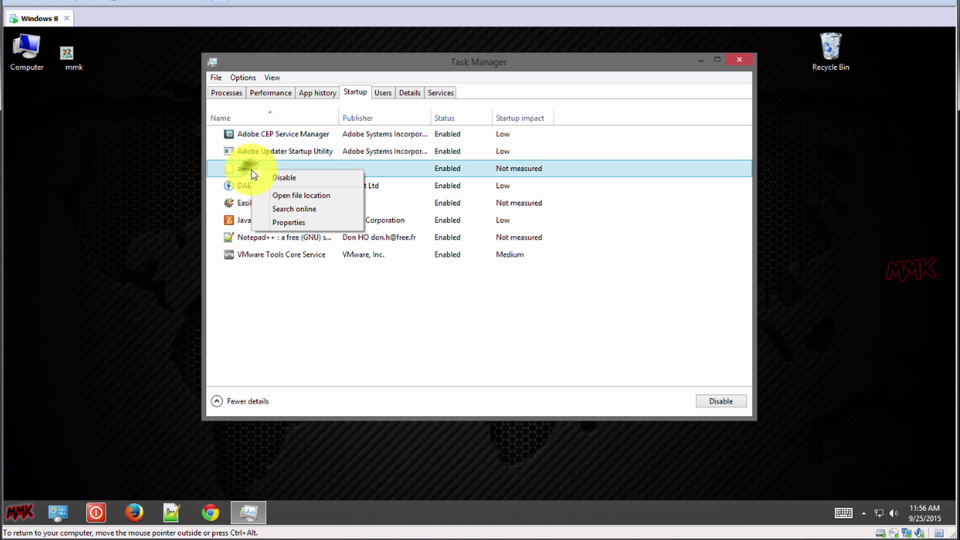
{"action": "left_click", "coordinate": [278, 178]}
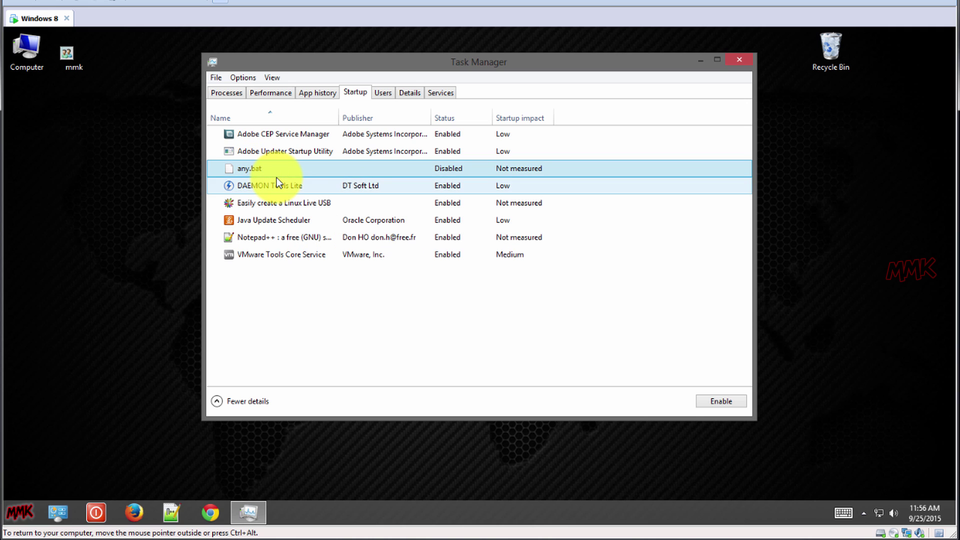
{"action": "left_click", "coordinate": [735, 64]}
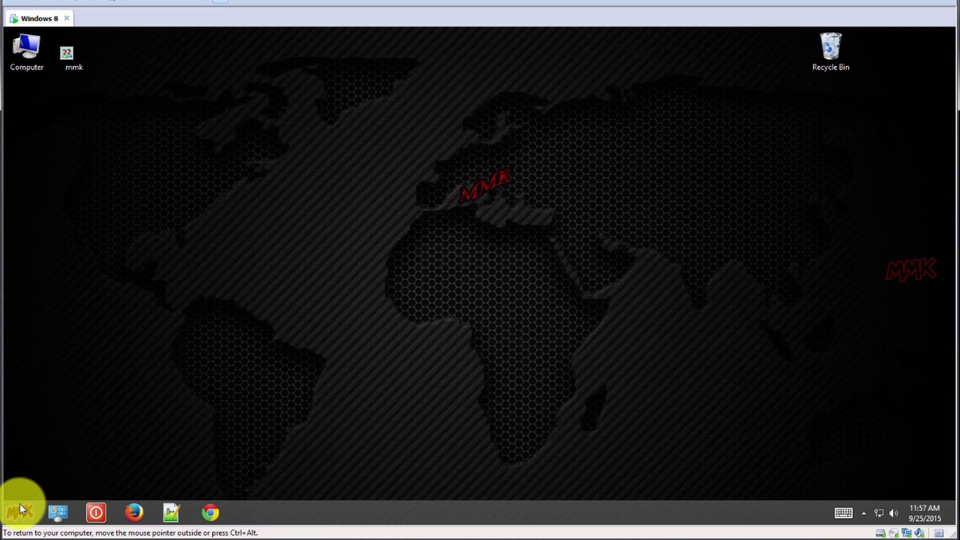
- Log off and sign back in to test the startup programs, and close the automatically opened Notepad++ window
{"action": "left_click", "coordinate": [20, 511]}
{"action": "left_click", "coordinate": [223, 485]}
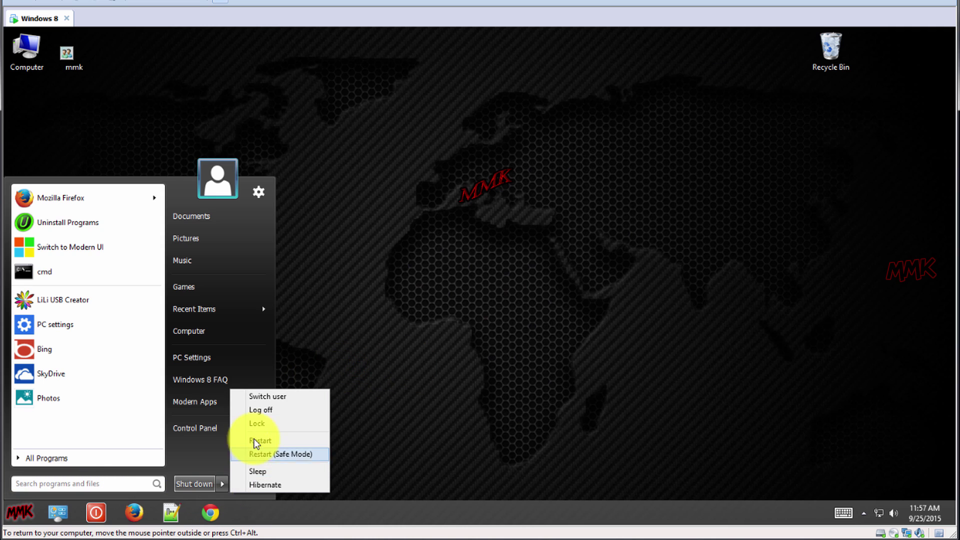
{"action": "left_click", "coordinate": [274, 410]}
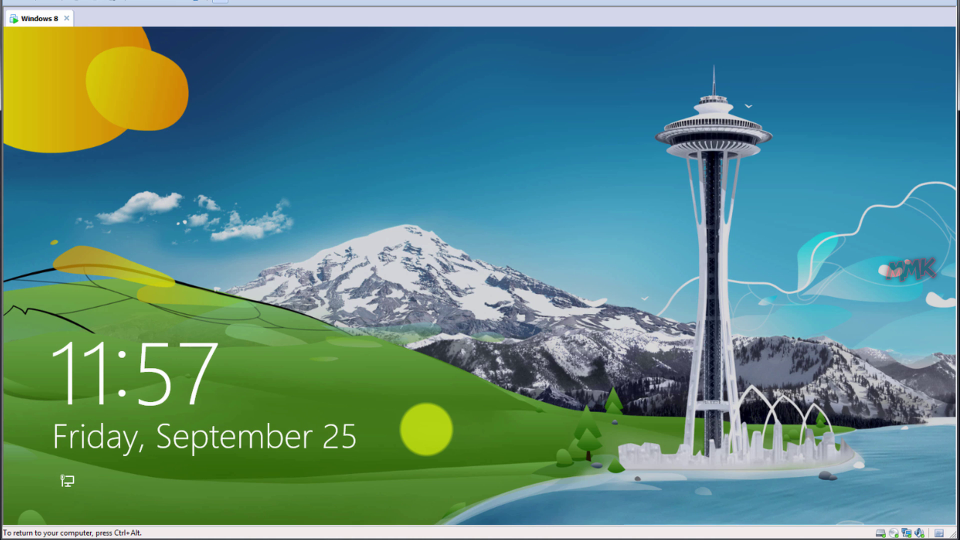
{"action": "left_click", "coordinate": [549, 235]}
{"action": "left_click", "coordinate": [549, 234]}
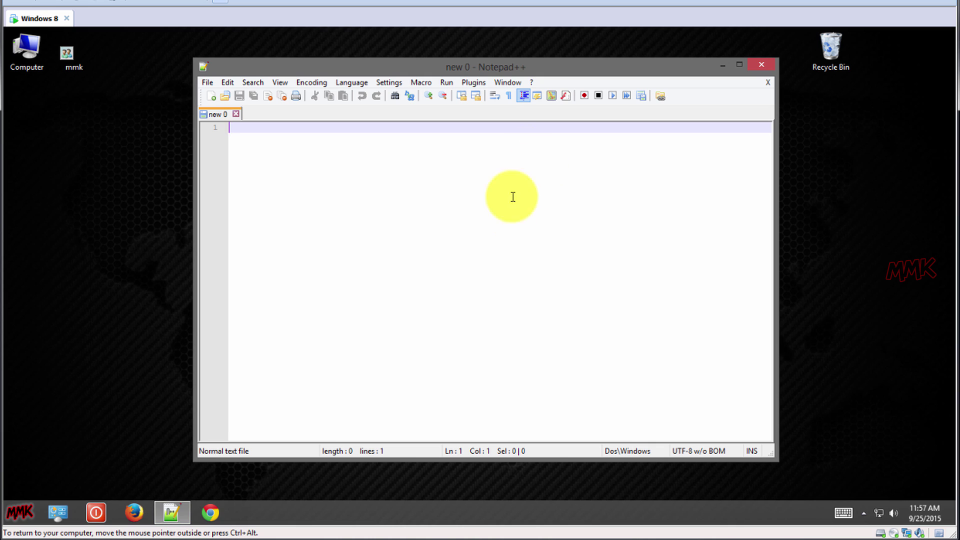
{"action": "left_click", "coordinate": [757, 66]}
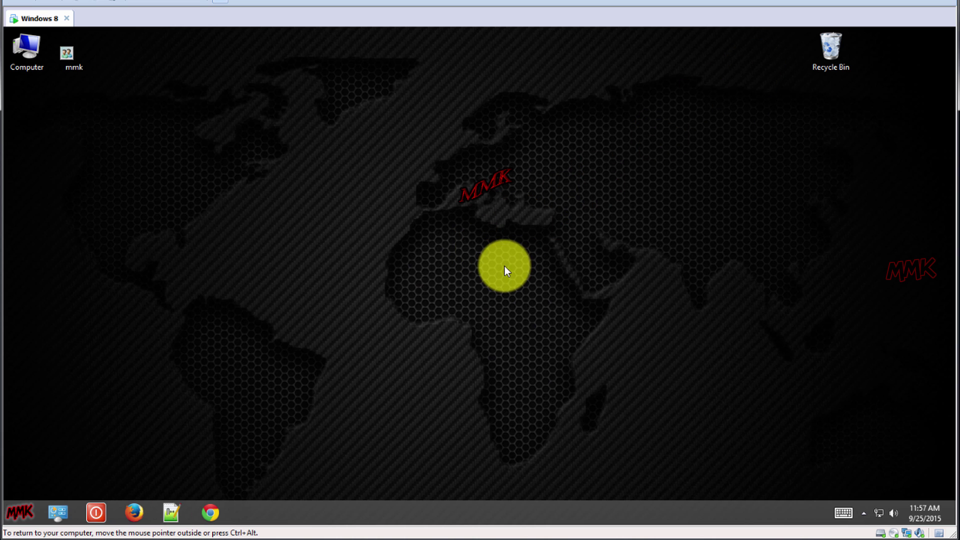
- Create a new desktop shortcut for LiLi USB Creator after the sign-in test
{"action": "left_click", "coordinate": [17, 513]}
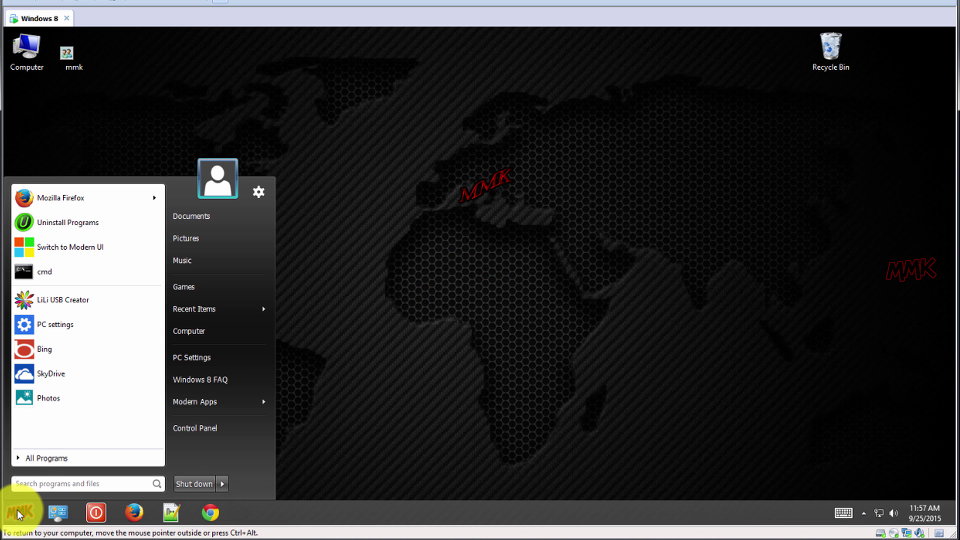
{"action": "left_click", "coordinate": [40, 460]}
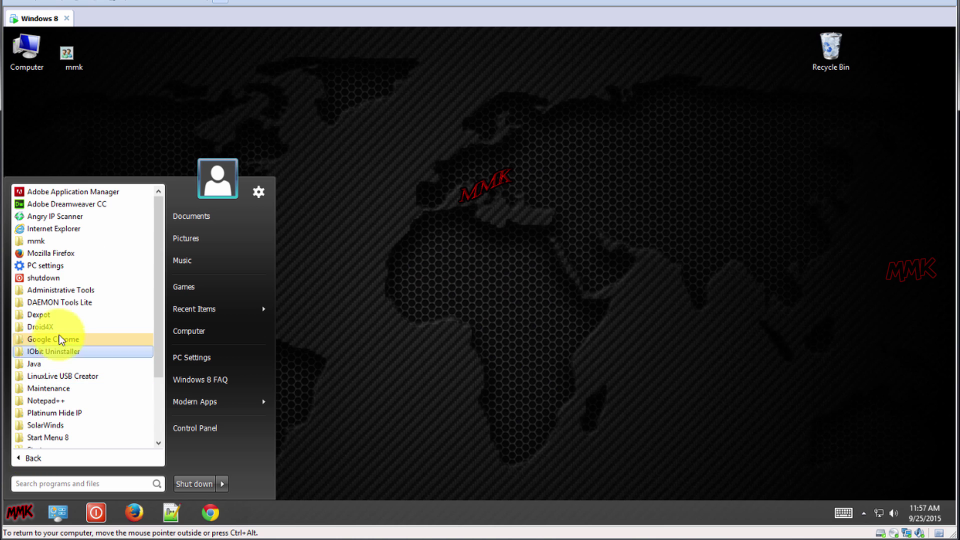
{"action": "left_click", "coordinate": [60, 379]}
{"action": "right_click", "coordinate": [53, 389]}
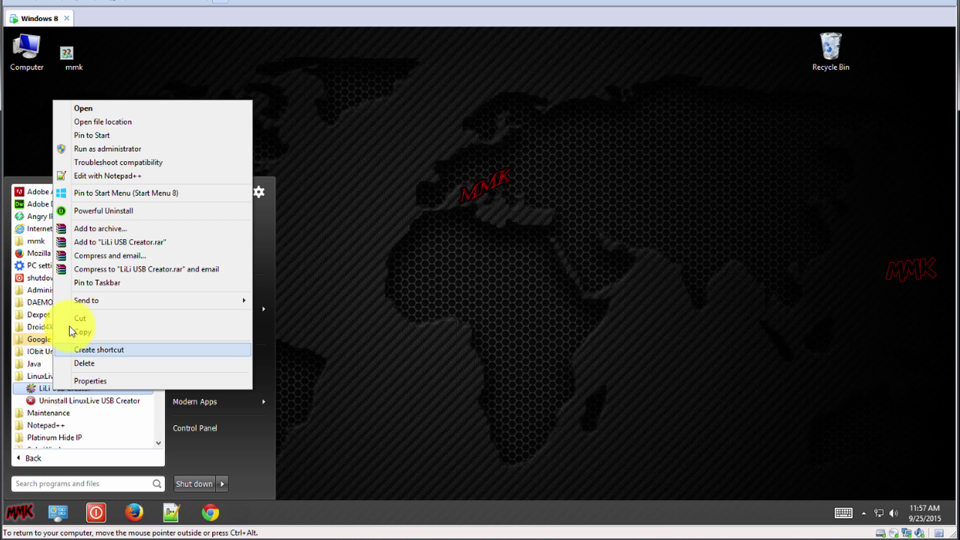
{"action": "mouse_move", "coordinate": [83, 302]}
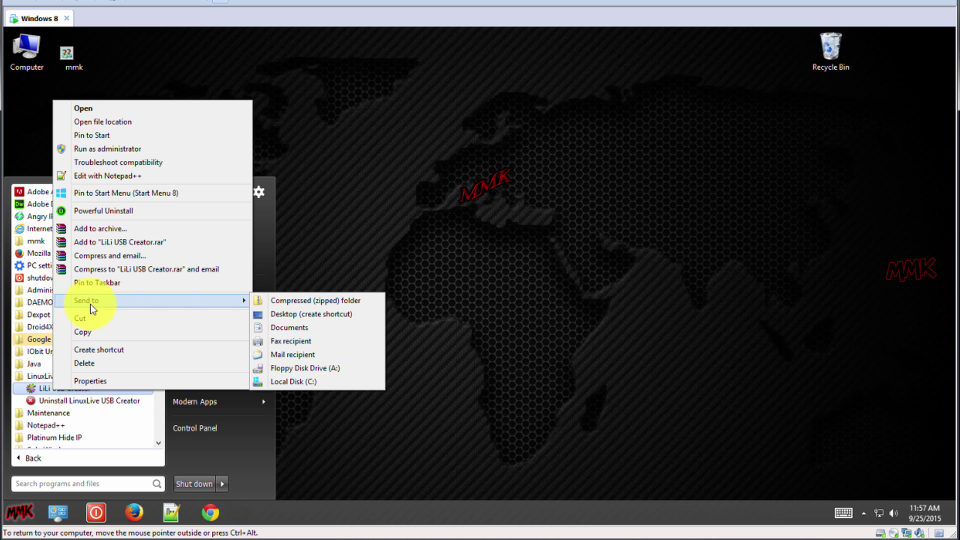
{"action": "left_click", "coordinate": [288, 312]}
{"action": "left_click", "coordinate": [369, 296]}
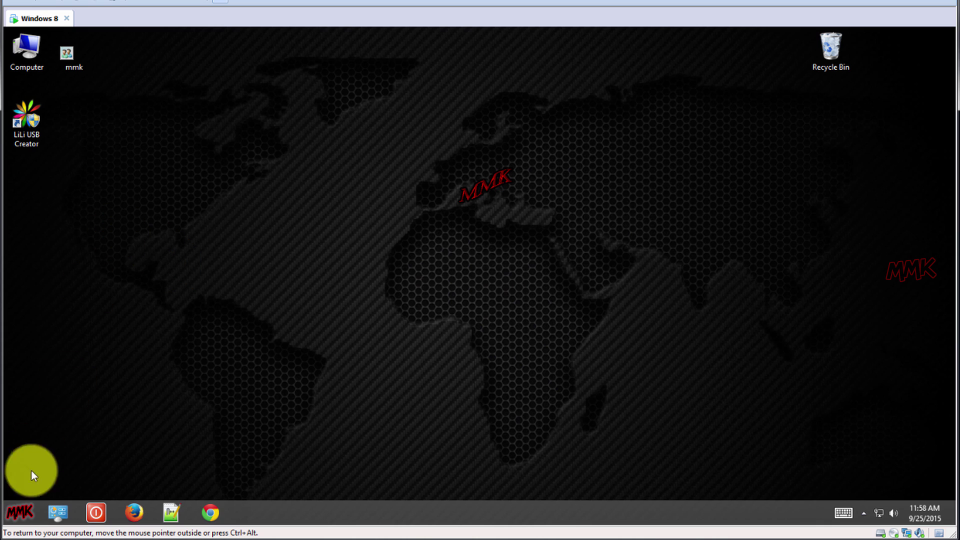
- Open the any.bat file from the Startup programs folder for editing in Notepad++
{"action": "left_click", "coordinate": [21, 508]}
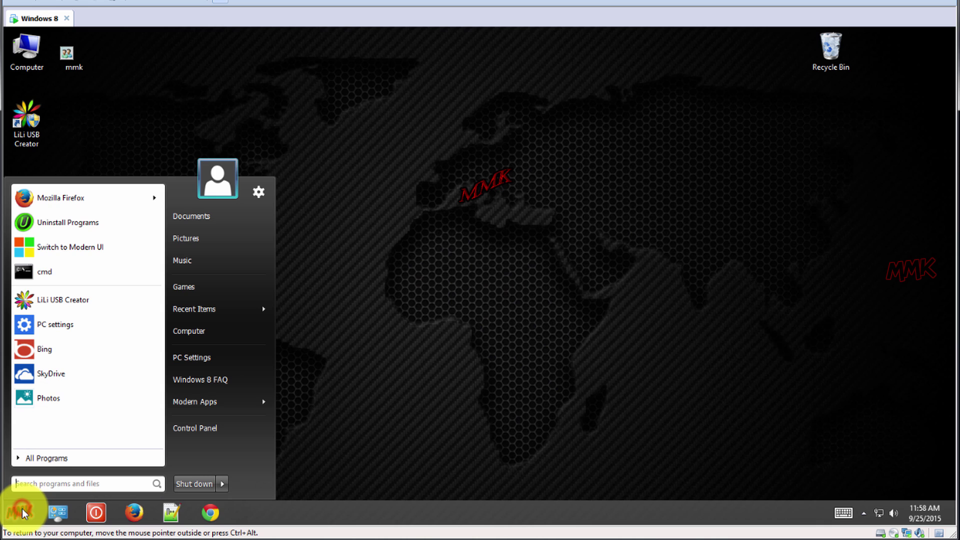
{"action": "left_click", "coordinate": [45, 460]}
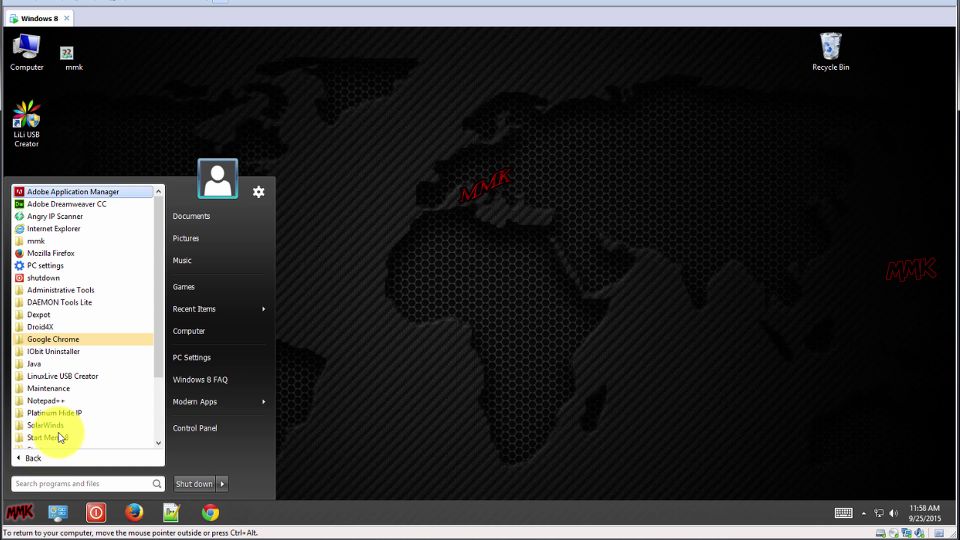
{"action": "scroll", "coordinate": [62, 423], "scroll_direction": "down", "scroll_amount": 2}
{"action": "left_click", "coordinate": [59, 377]}
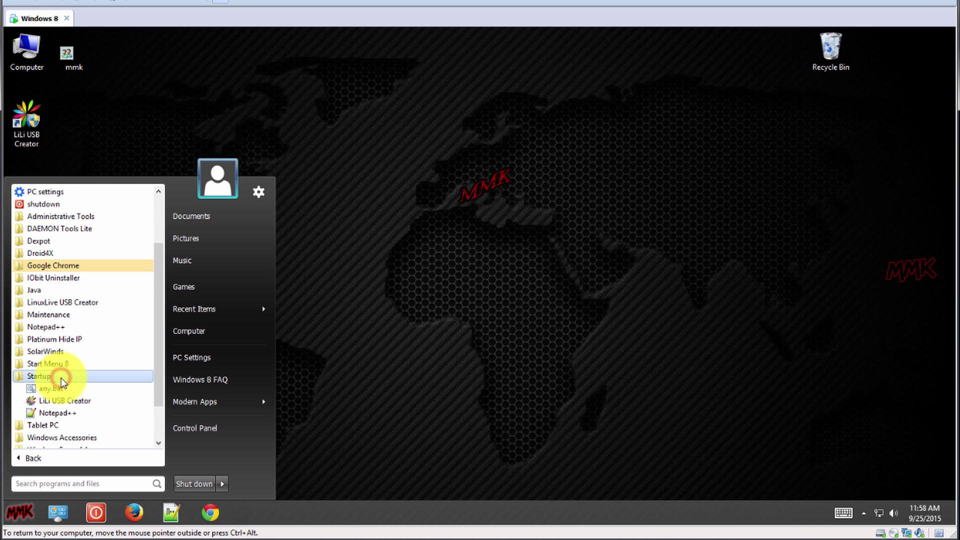
{"action": "right_click", "coordinate": [55, 389]}
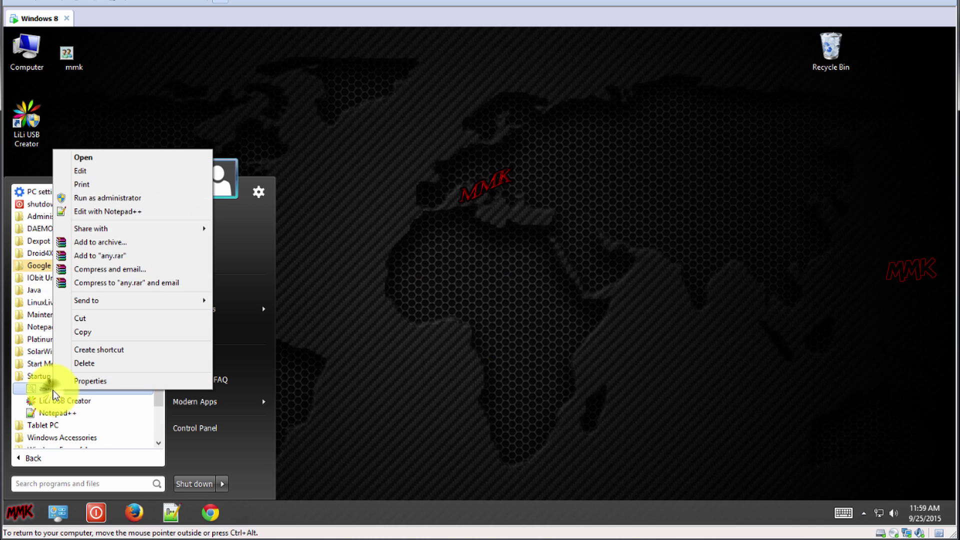
{"action": "left_click", "coordinate": [103, 211]}
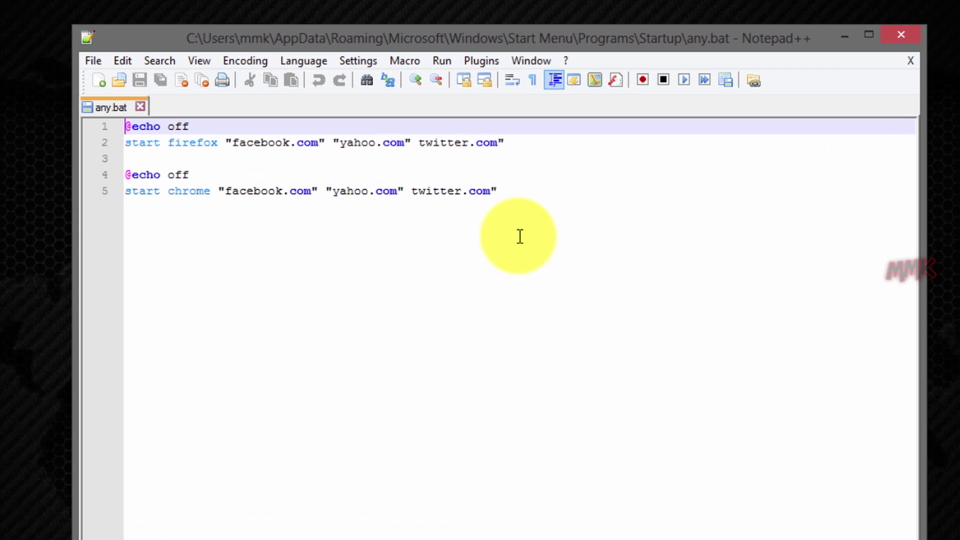
- Replace the Chrome start command on line 5 of any.bat with start "title"
{"action": "left_click", "coordinate": [515, 190]}
{"action": "left_click_drag", "start_coordinate": [516, 190], "coordinate": [124, 191]}
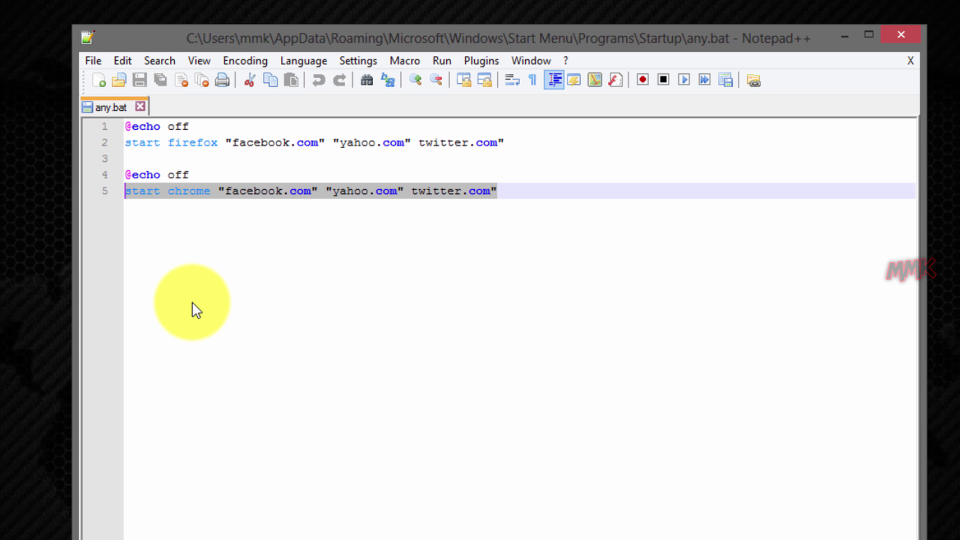
{"action": "key", "text": "Delete"}
{"action": "type", "text": "start "}
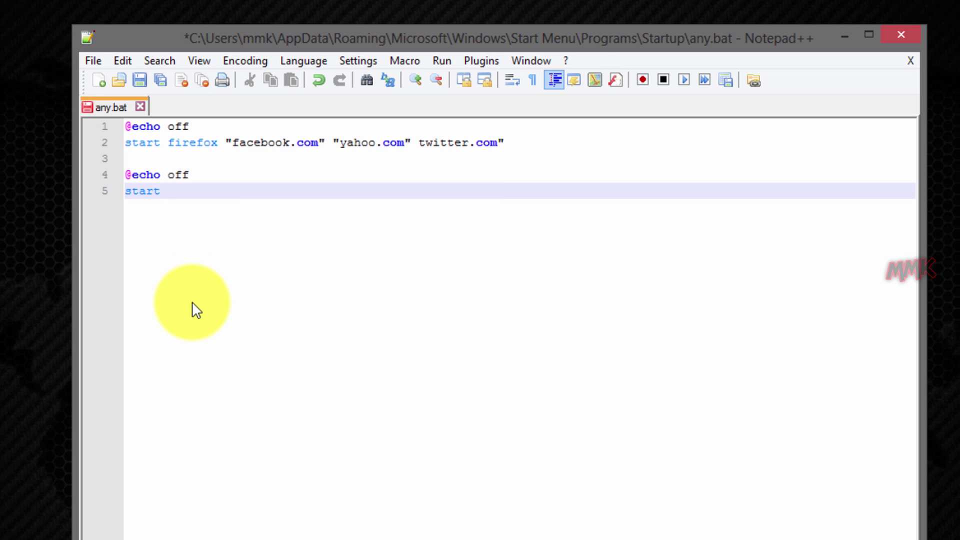
{"action": "type", "text": "\""}
{"action": "type", "text": "title"}
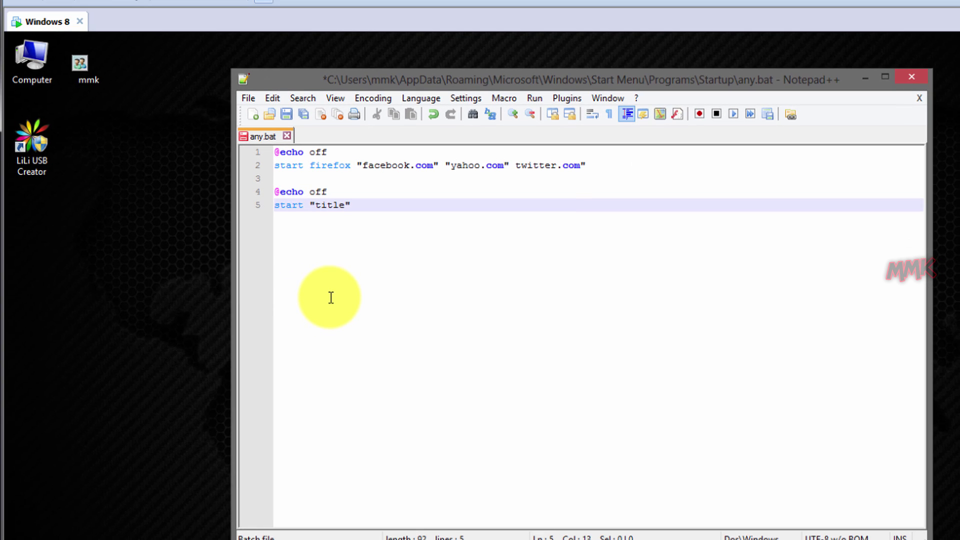
- Copy the target path from the LiLi USB Creator desktop shortcut's properties and close the dialog without changes
{"action": "right_click", "coordinate": [38, 152]}
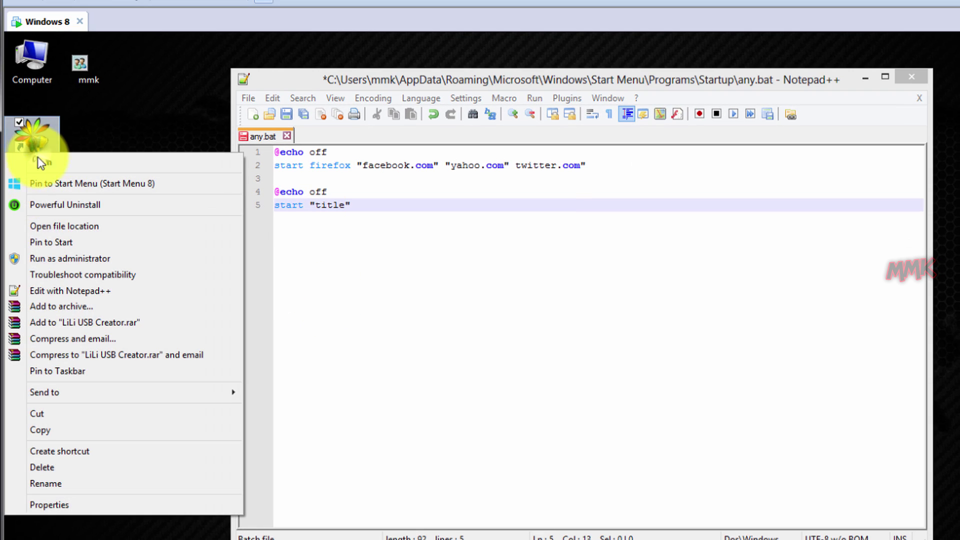
{"action": "left_click", "coordinate": [77, 502]}
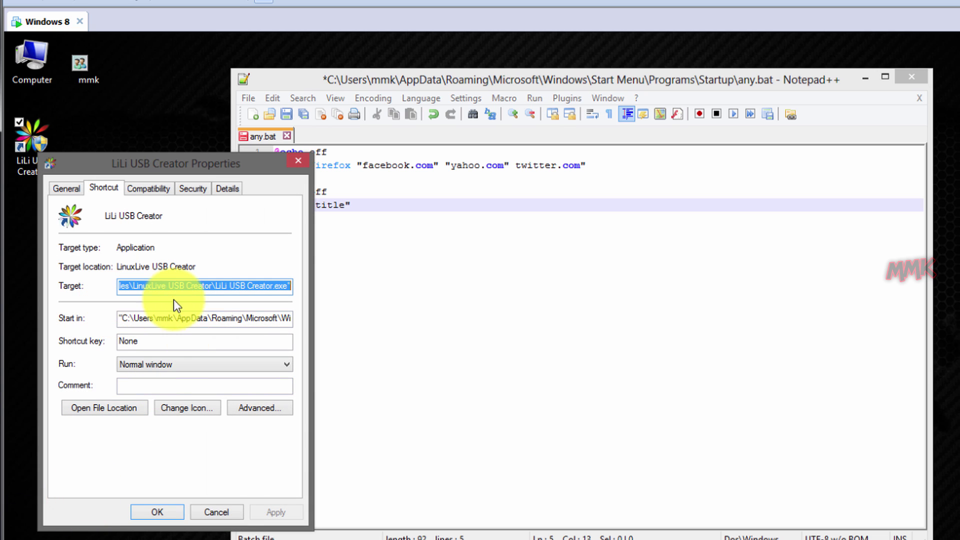
{"action": "right_click", "coordinate": [255, 284]}
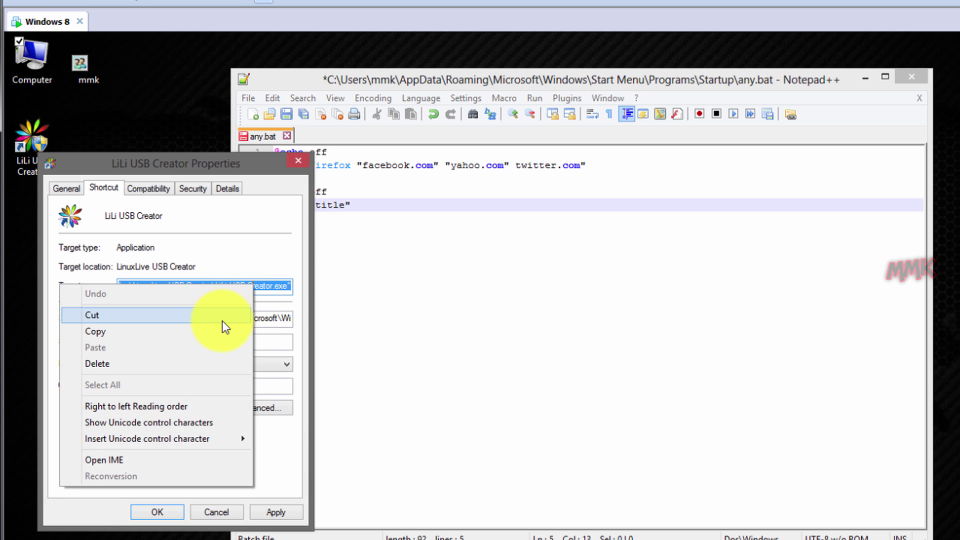
{"action": "left_click", "coordinate": [221, 331]}
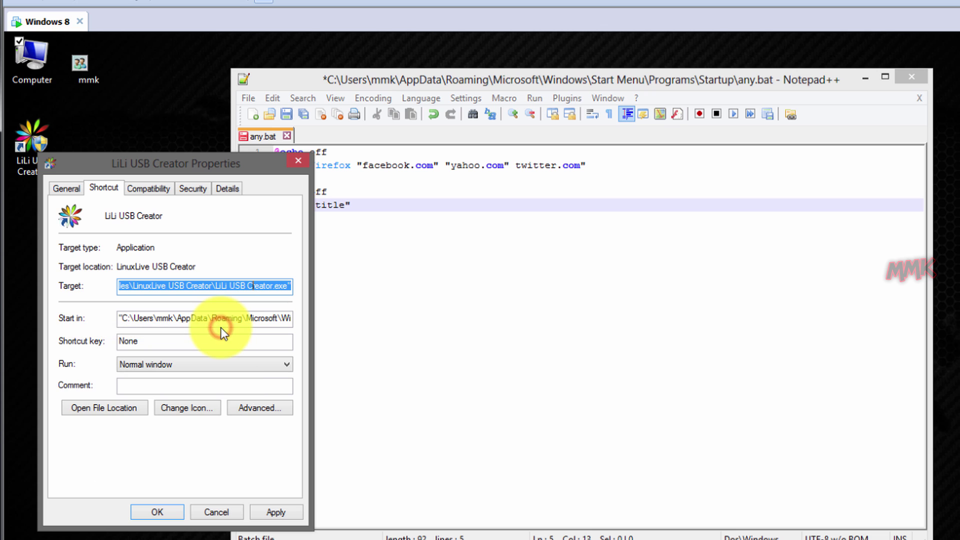
{"action": "left_click", "coordinate": [221, 512]}
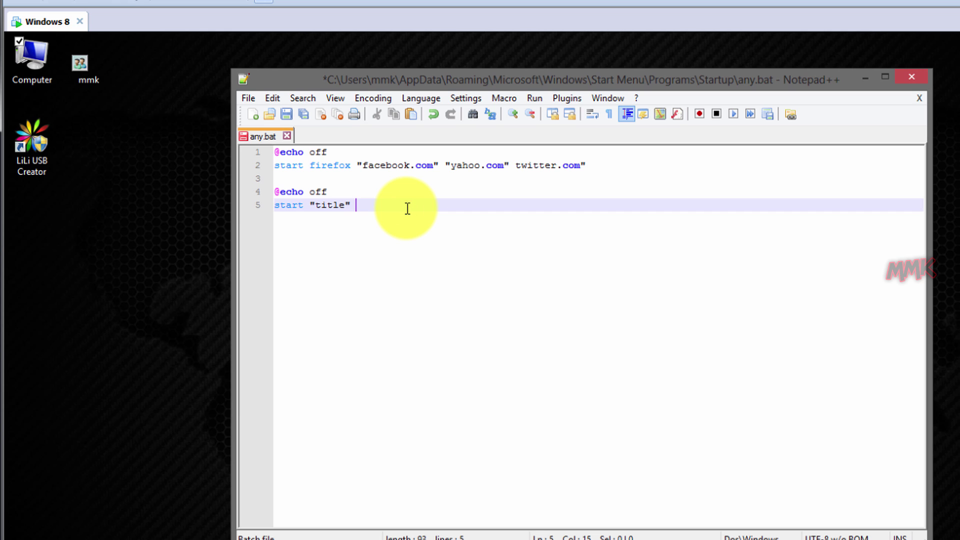
- Paste the copied LiLi USB Creator path after "title" on line 5, save any.bat and close Notepad++
{"action": "right_click", "coordinate": [391, 206]}
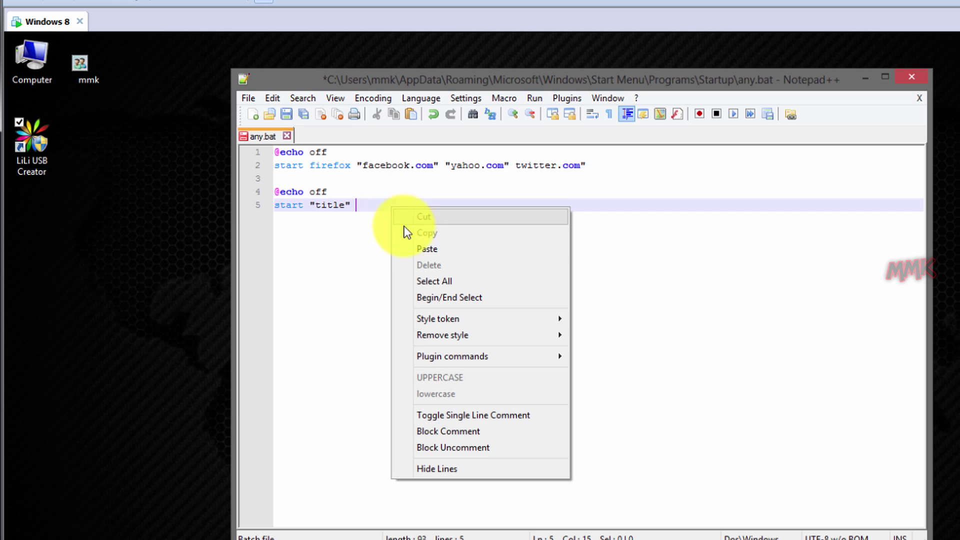
{"action": "left_click", "coordinate": [437, 249]}
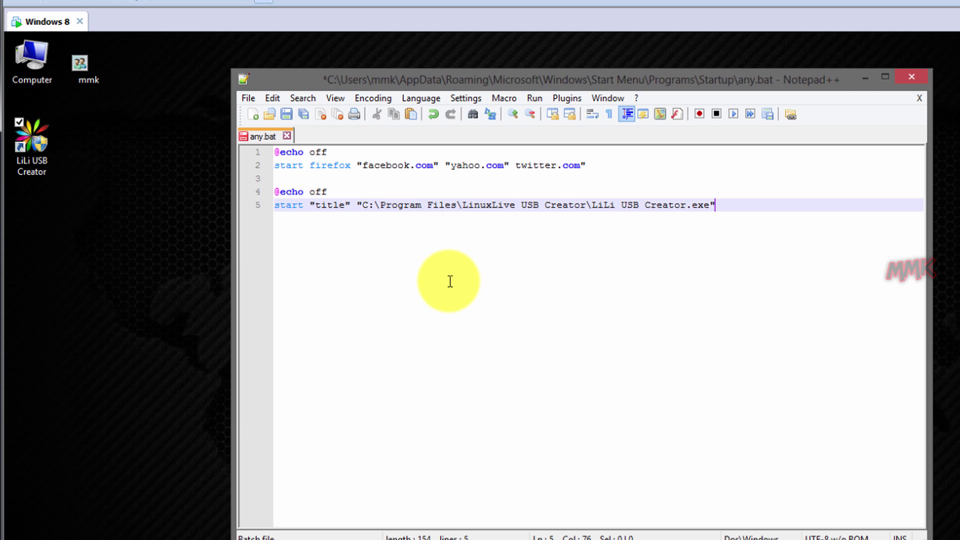
{"action": "left_click", "coordinate": [286, 117]}
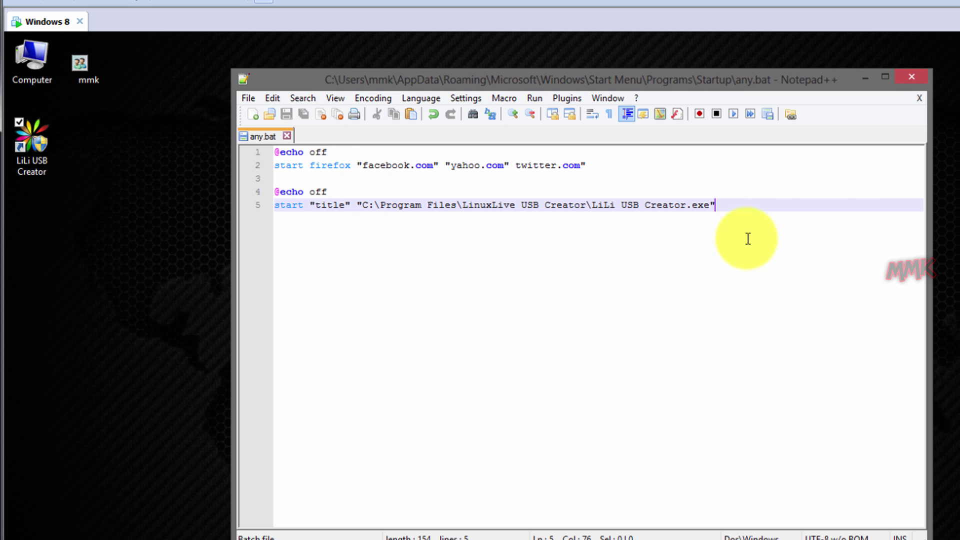
{"action": "left_click", "coordinate": [912, 78]}
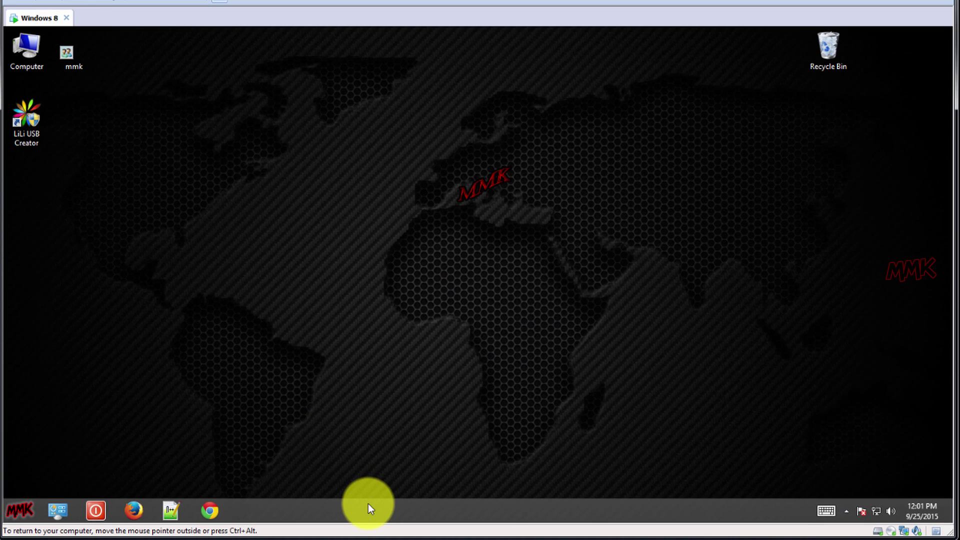
- Enable any.bat in Task Manager's list of startup programs and close Task Manager
{"action": "right_click", "coordinate": [369, 503]}
{"action": "left_click", "coordinate": [388, 463]}
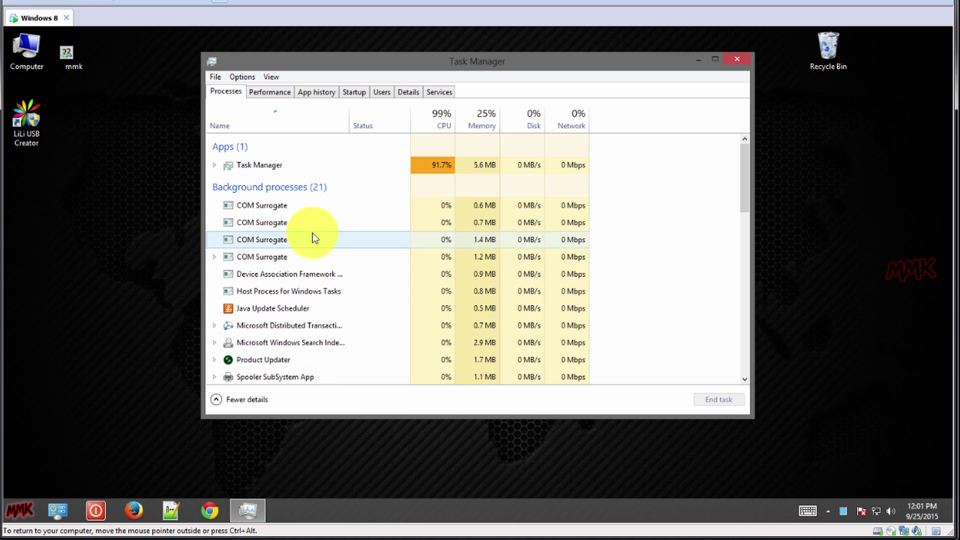
{"action": "left_click", "coordinate": [355, 92]}
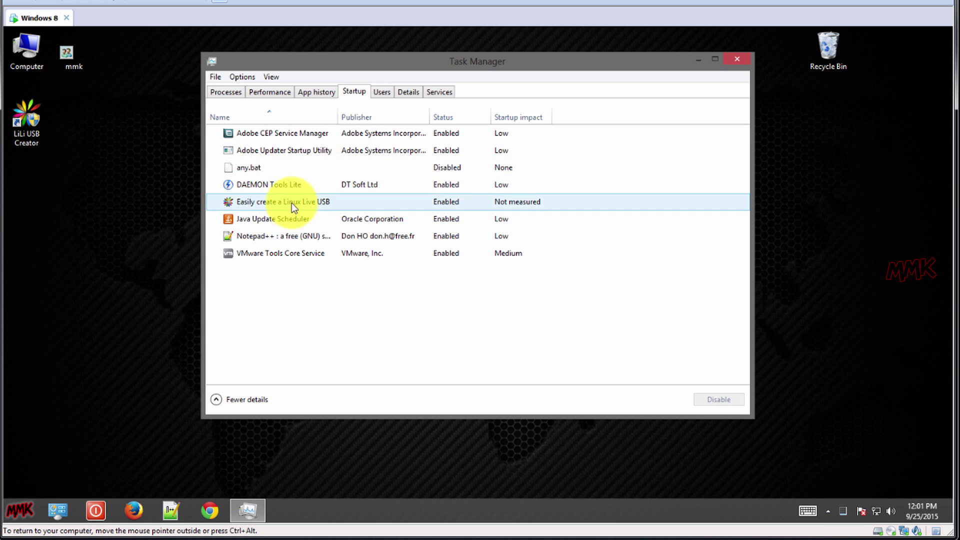
{"action": "right_click", "coordinate": [259, 169]}
{"action": "left_click", "coordinate": [291, 175]}
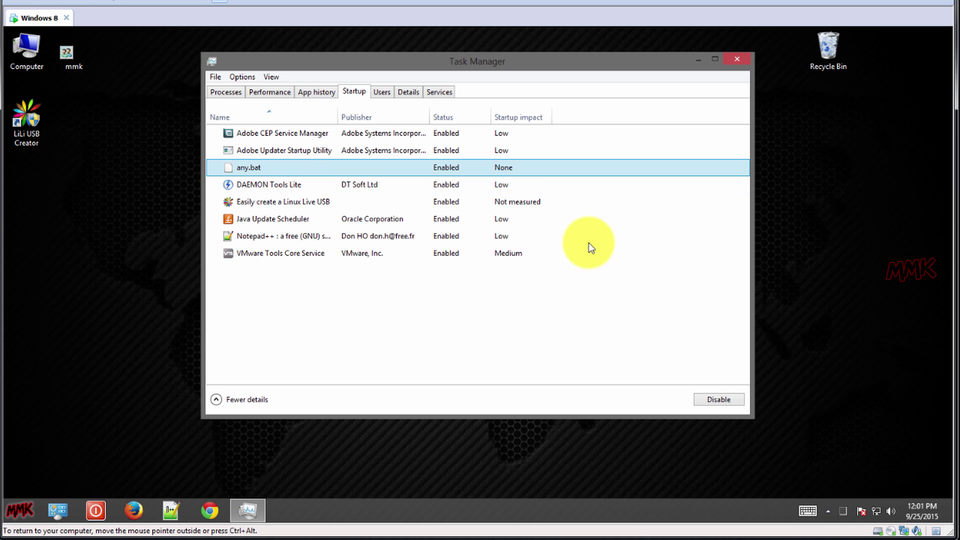
{"action": "left_click", "coordinate": [732, 61]}
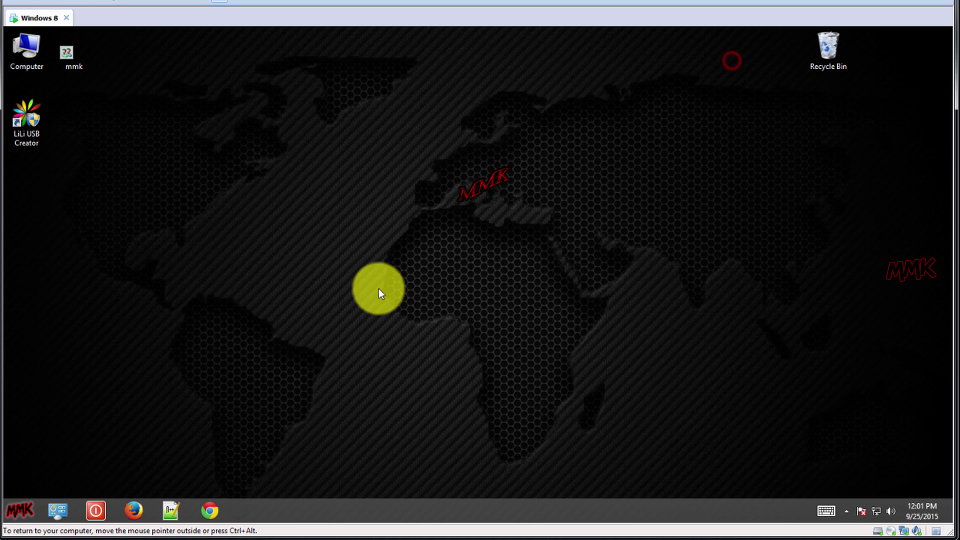
- Open the Startup programs folder, delete the LiLi USB Creator and Notepad++ shortcuts from it, and close the folder
{"action": "left_click", "coordinate": [26, 511]}
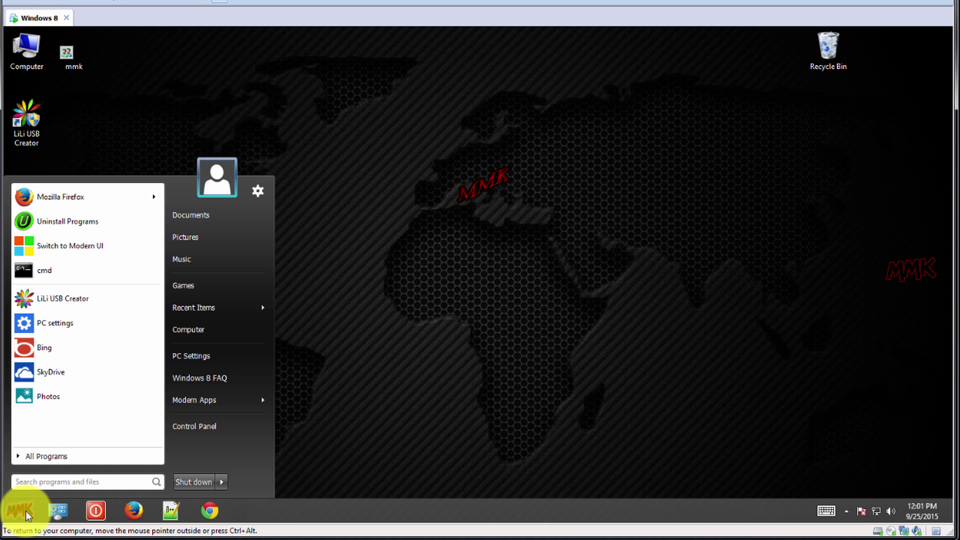
{"action": "left_click", "coordinate": [39, 458]}
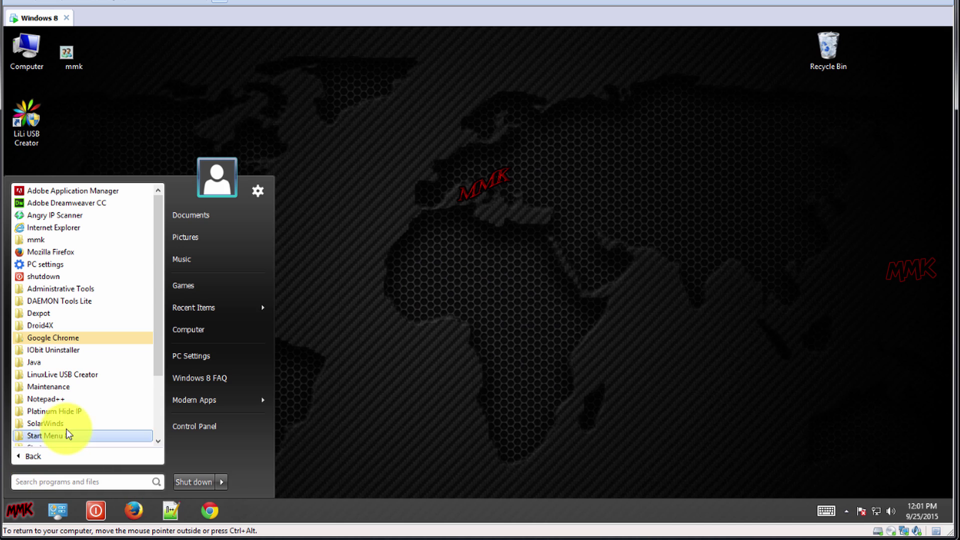
{"action": "scroll", "coordinate": [66, 435], "scroll_direction": "down", "scroll_amount": 3}
{"action": "left_click", "coordinate": [45, 362]}
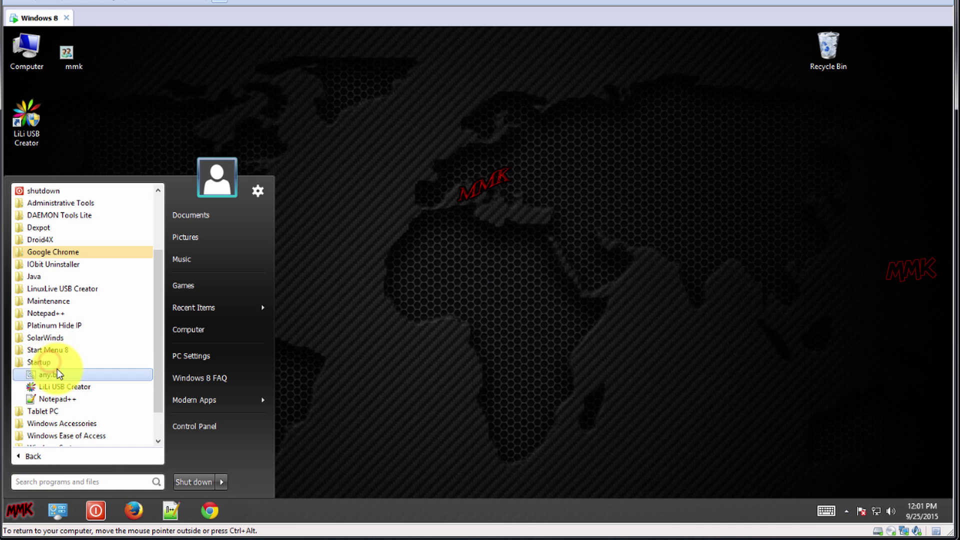
{"action": "right_click", "coordinate": [51, 362]}
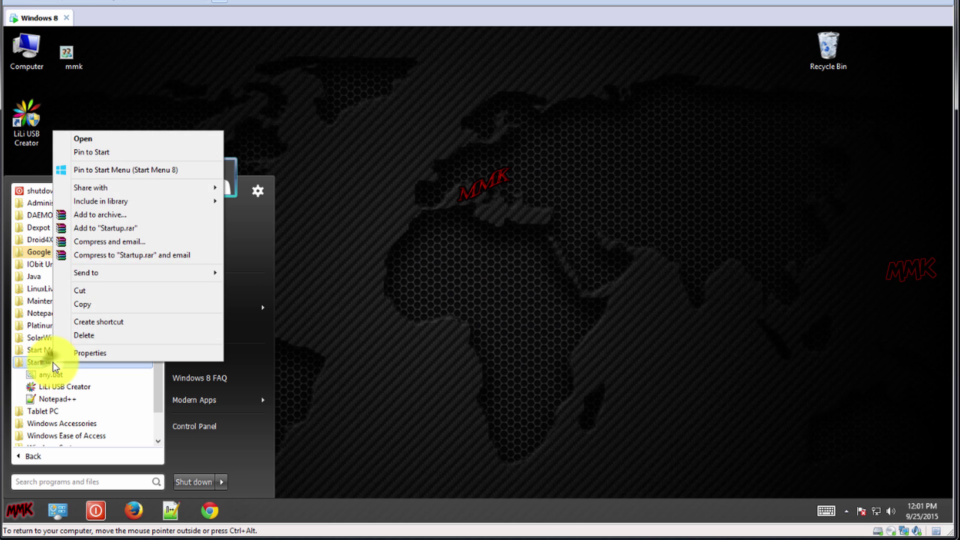
{"action": "left_click", "coordinate": [85, 139]}
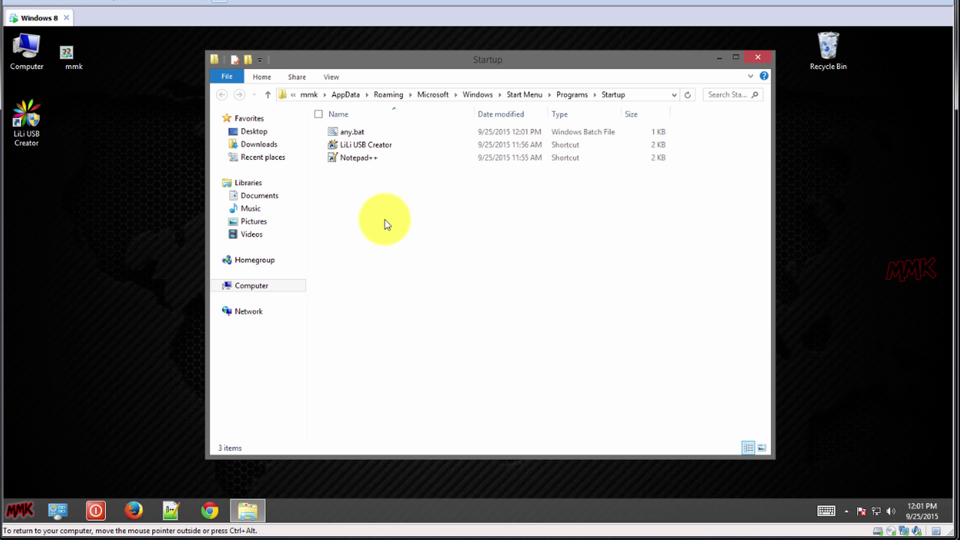
{"action": "left_click_drag", "start_coordinate": [387, 220], "coordinate": [348, 149]}
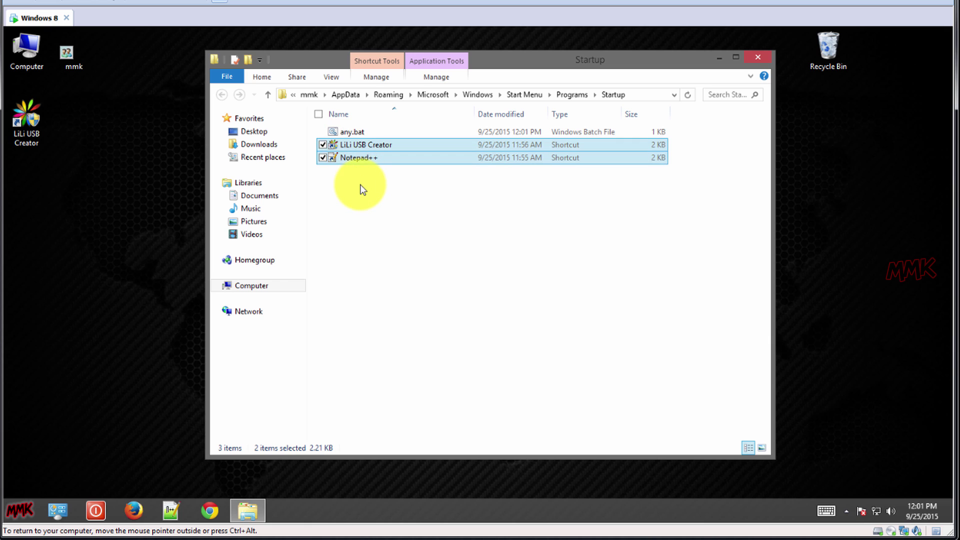
{"action": "key", "text": "Delete"}
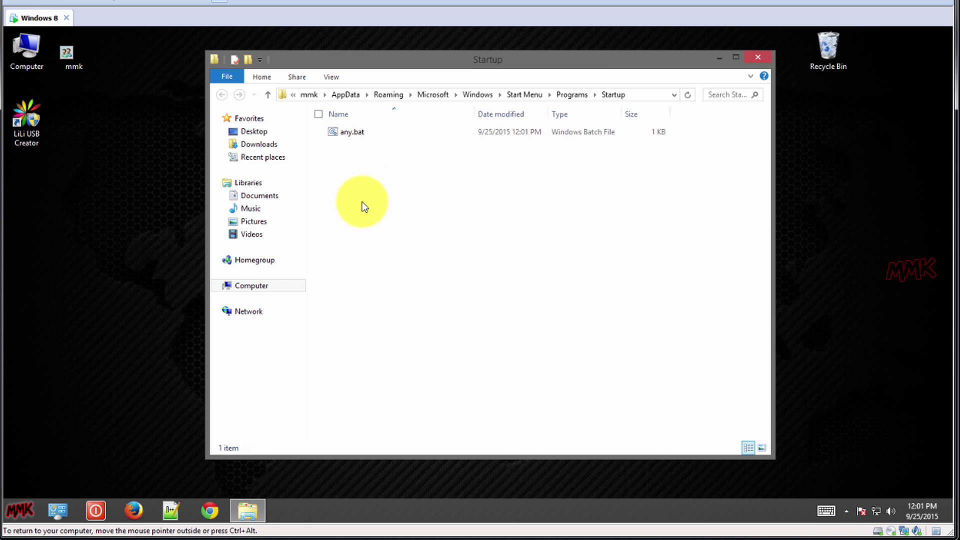
{"action": "left_click", "coordinate": [757, 59]}
- Log off and sign back in to test any.bat, and close the automatically opened Firefox and LiLi USB Creator windows
{"action": "left_click", "coordinate": [22, 505]}
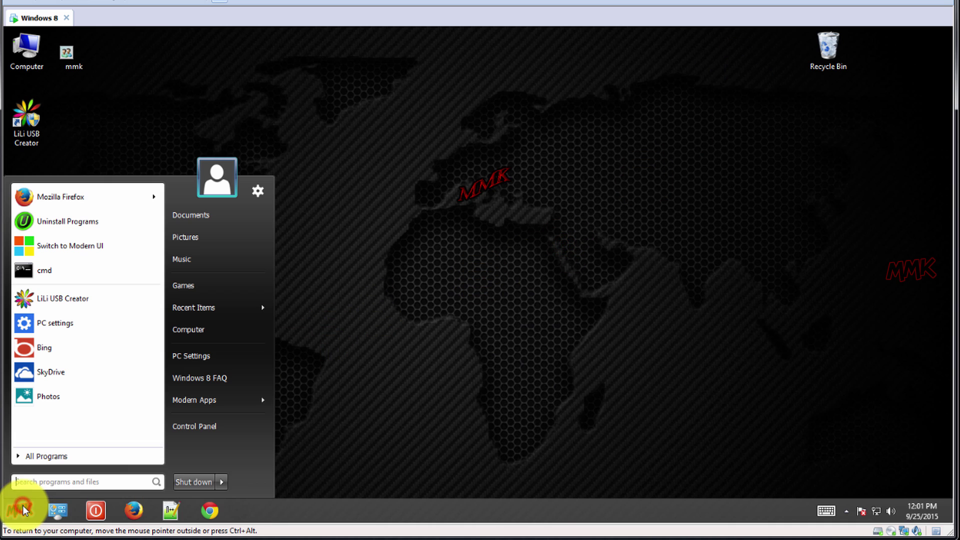
{"action": "left_click", "coordinate": [221, 482]}
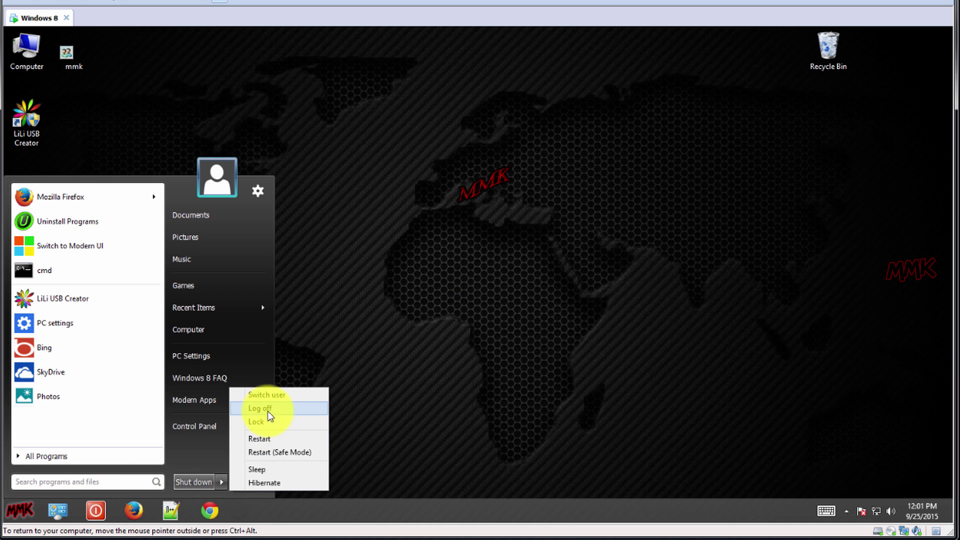
{"action": "left_click", "coordinate": [282, 409]}
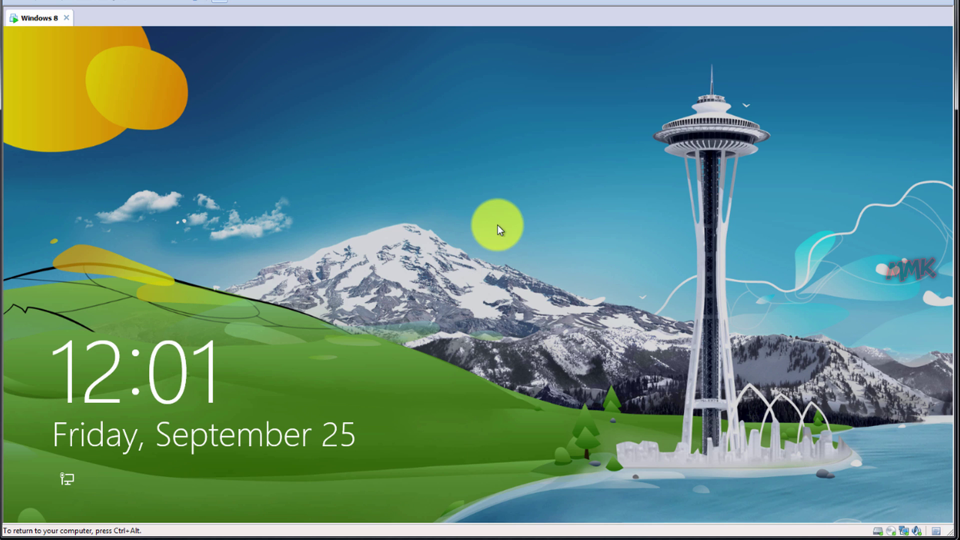
{"action": "left_click", "coordinate": [504, 216]}
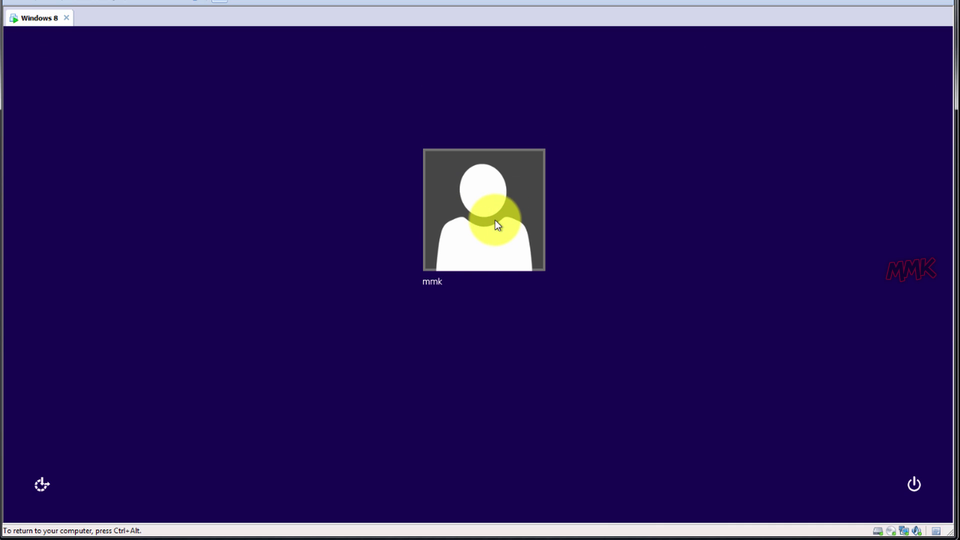
{"action": "left_click", "coordinate": [494, 221]}
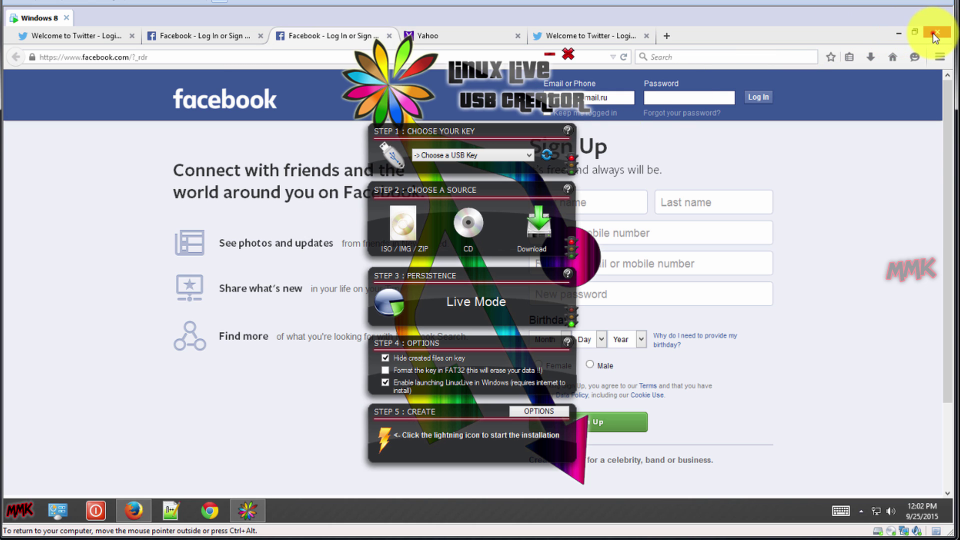
{"action": "left_click", "coordinate": [932, 34]}
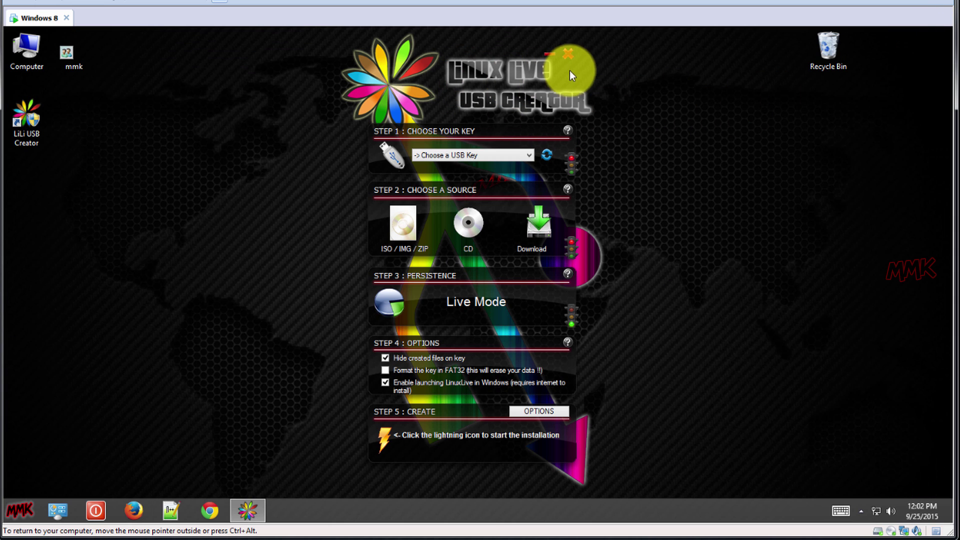
{"action": "left_click", "coordinate": [568, 56]}
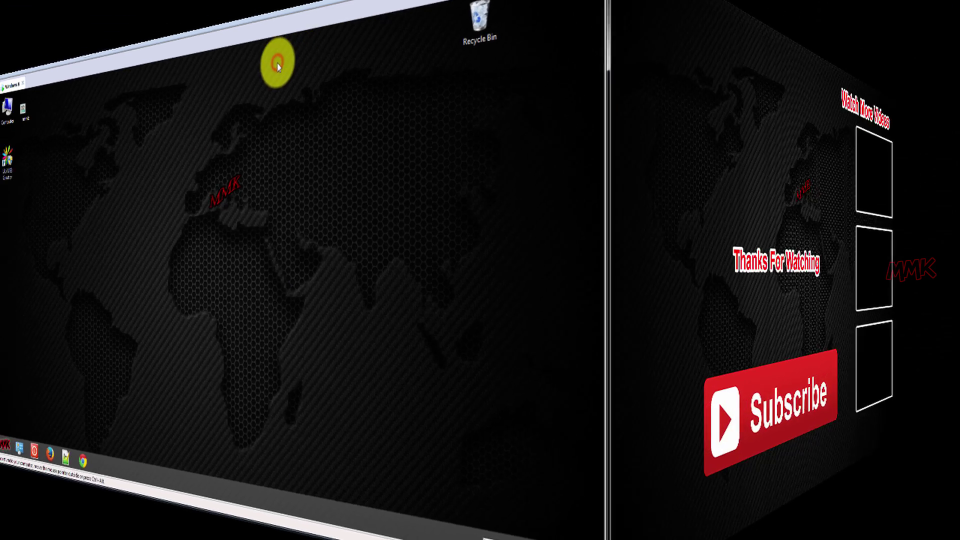